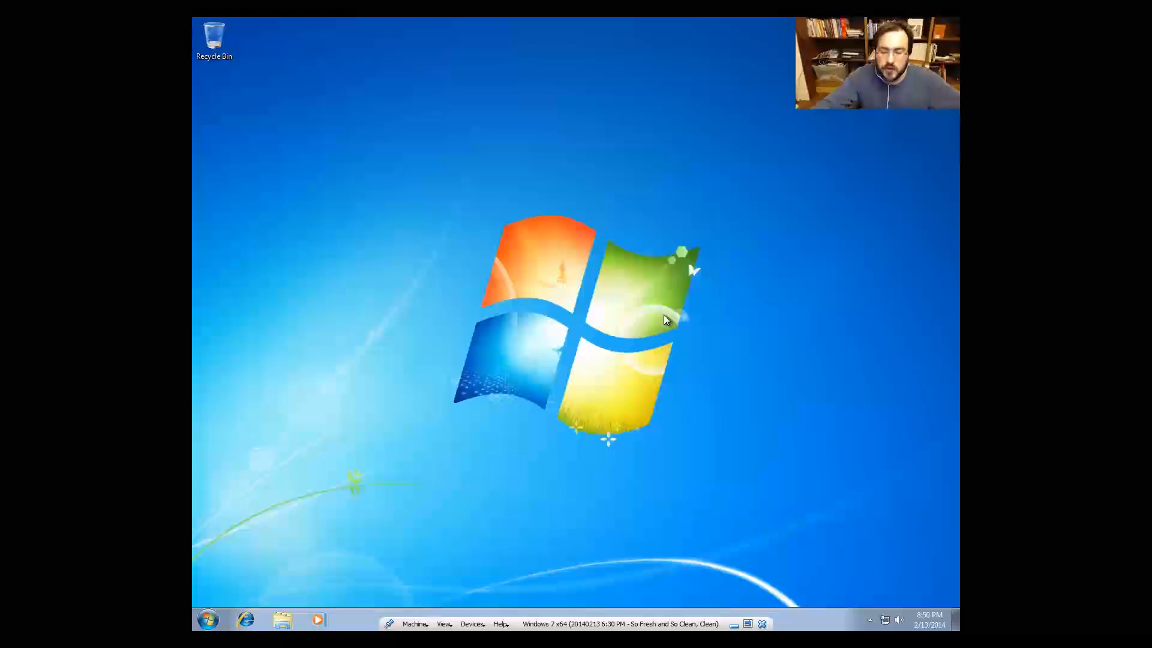
Launch Internet Explorer and open its Internet Options.
{"action": "left_click", "coordinate": [208, 620]}
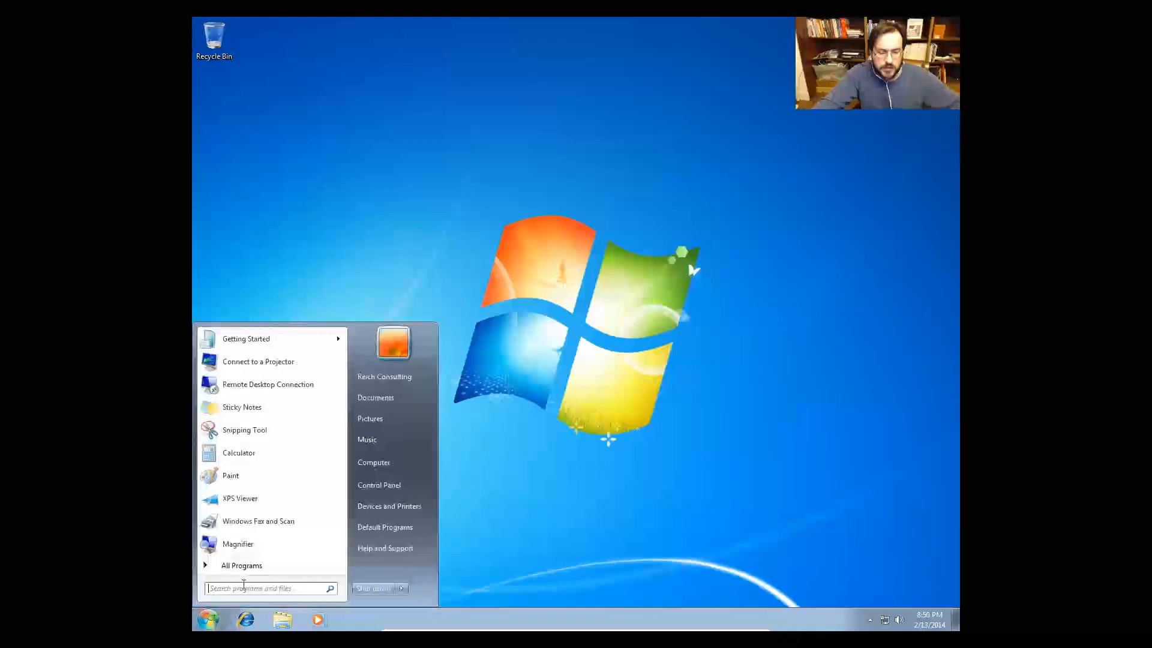
{"action": "left_click", "coordinate": [273, 477]}
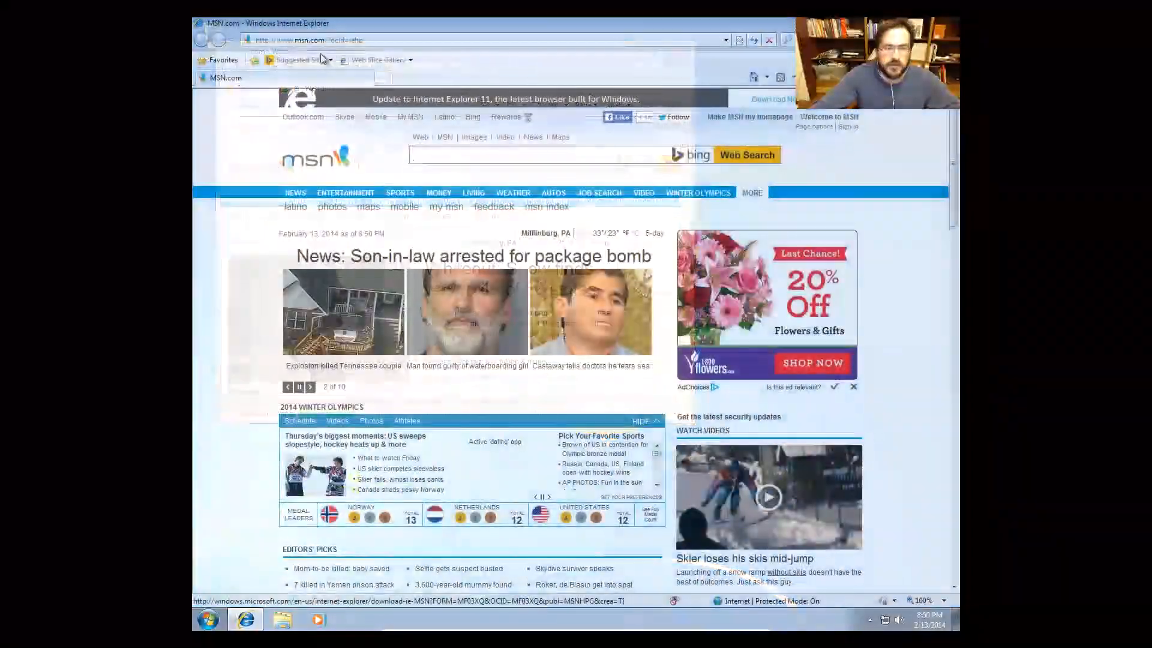
{"action": "key", "text": "alt"}
{"action": "left_click", "coordinate": [311, 57]}
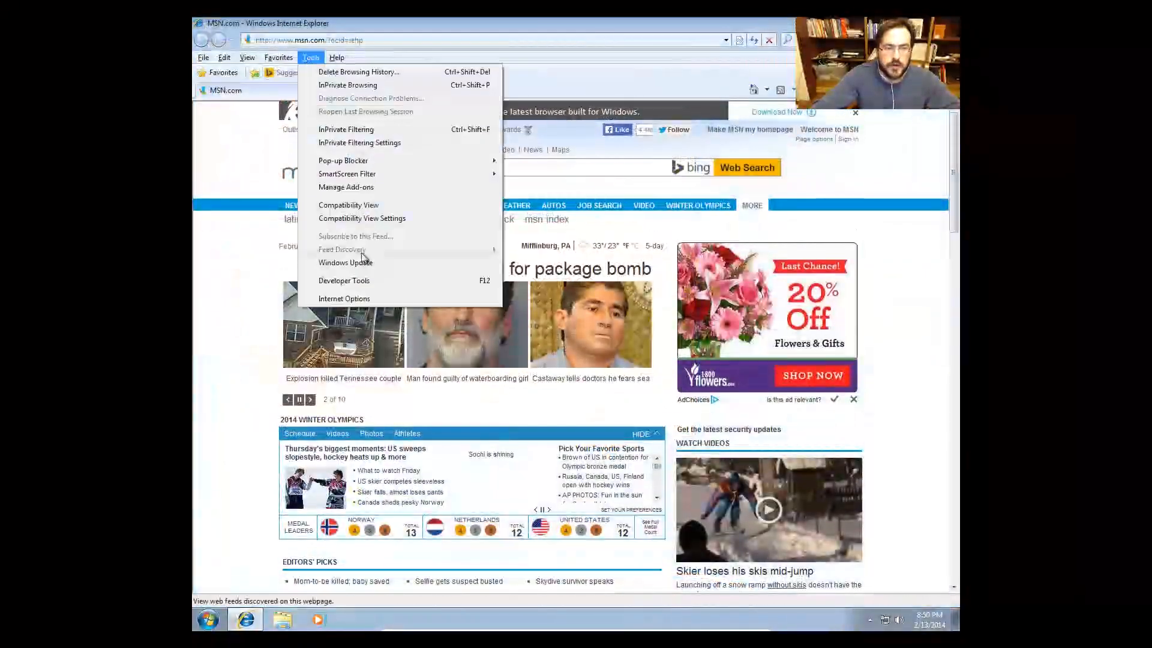
{"action": "left_click", "coordinate": [381, 300]}
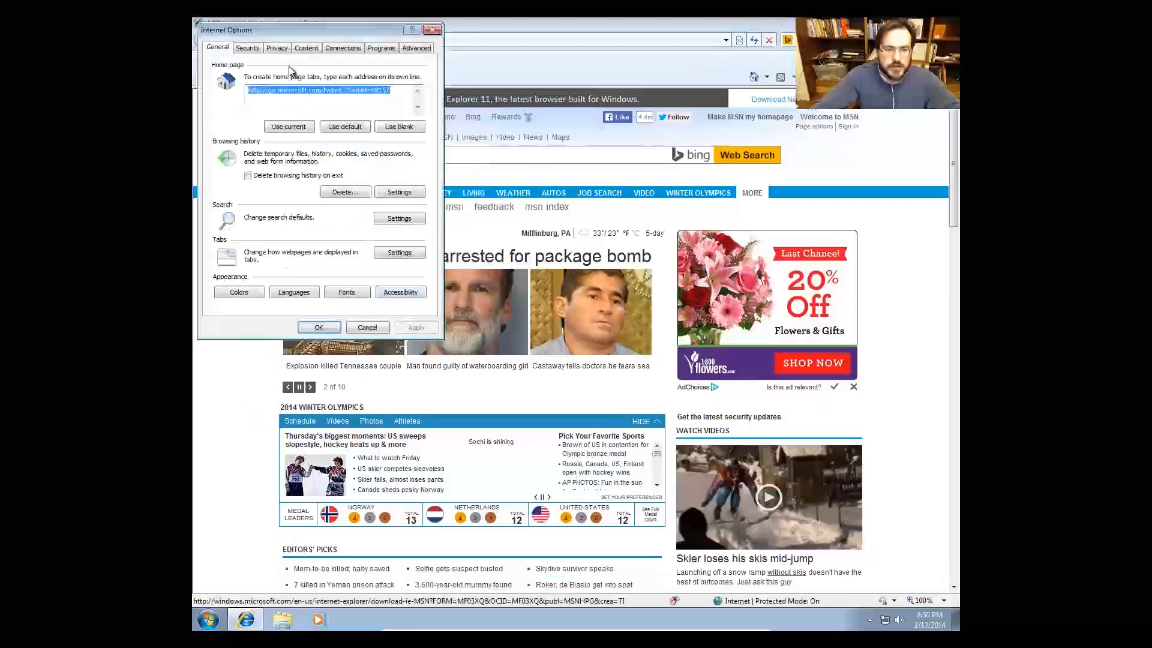
Lower the Internet zone's security level to Medium, disable Protected Mode, apply the changes despite the risk, and close the browser.
{"action": "left_click", "coordinate": [249, 48]}
{"action": "left_click", "coordinate": [230, 219]}
{"action": "left_click_drag", "start_coordinate": [228, 218], "coordinate": [230, 235]}
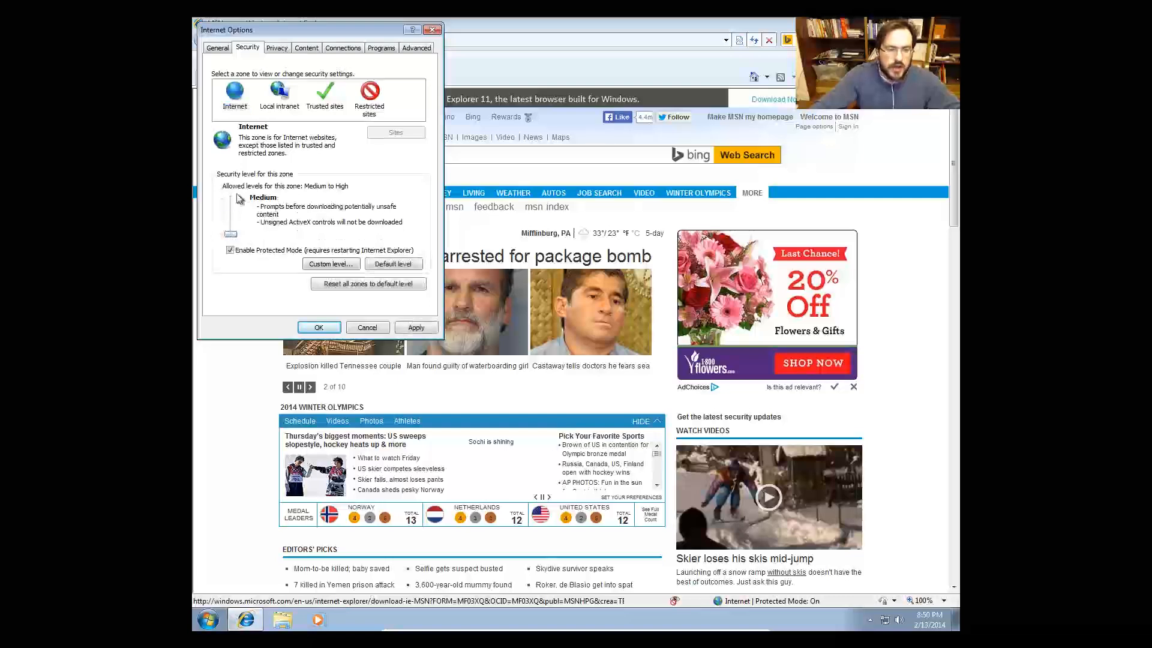
{"action": "left_click", "coordinate": [231, 251]}
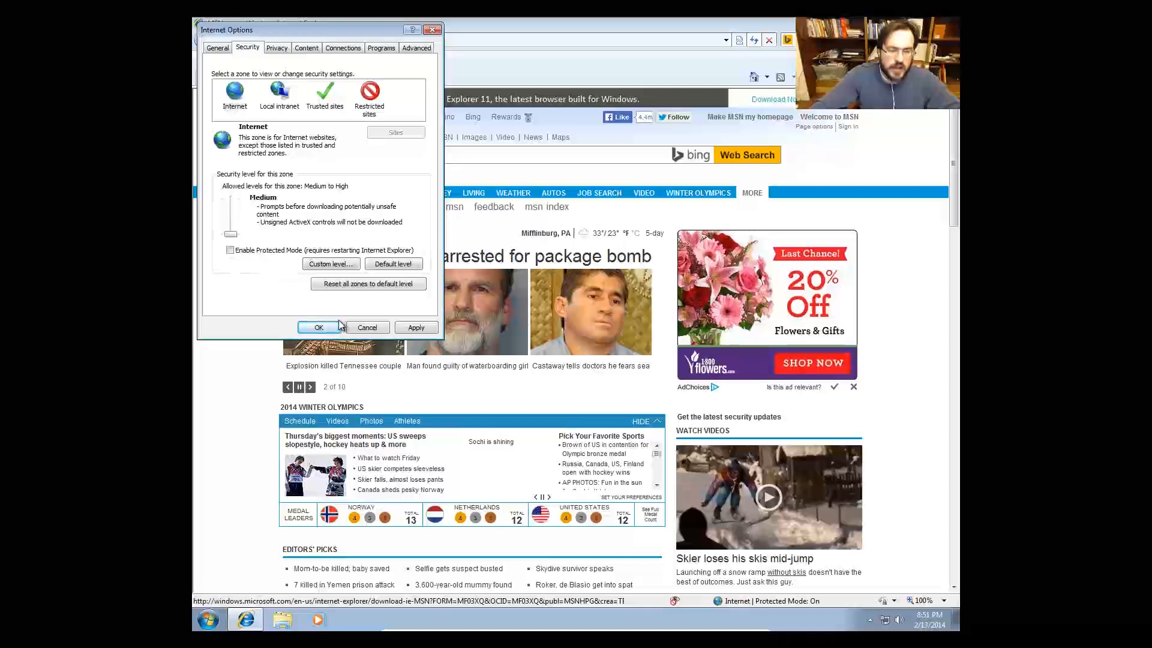
{"action": "left_click", "coordinate": [415, 328]}
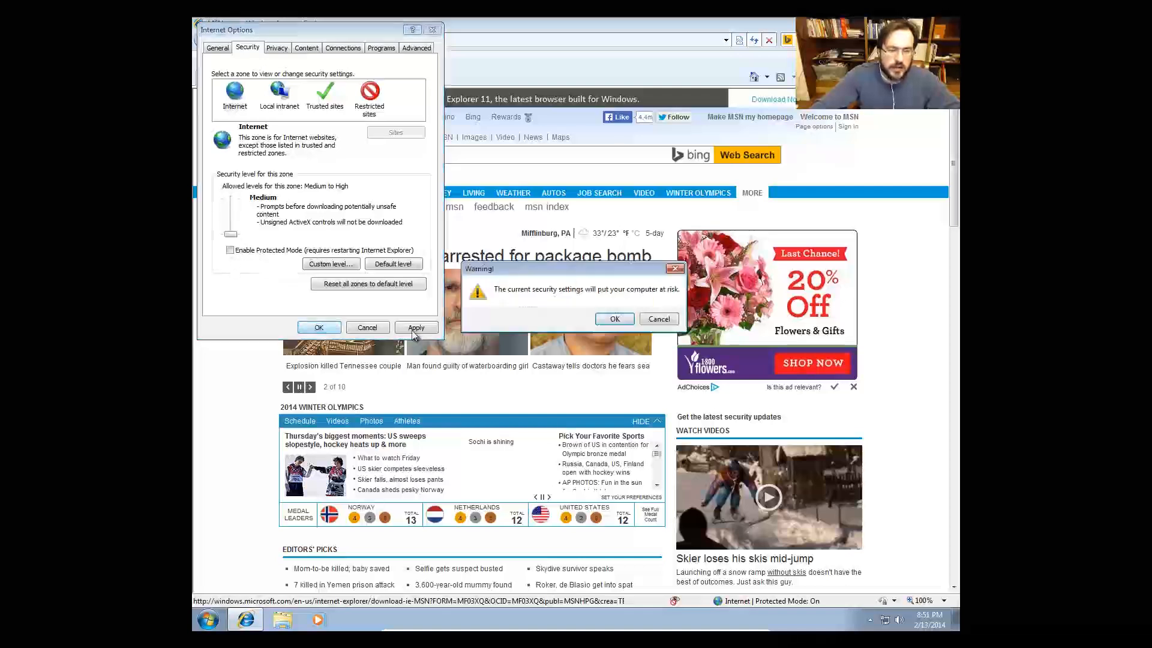
{"action": "left_click", "coordinate": [615, 319]}
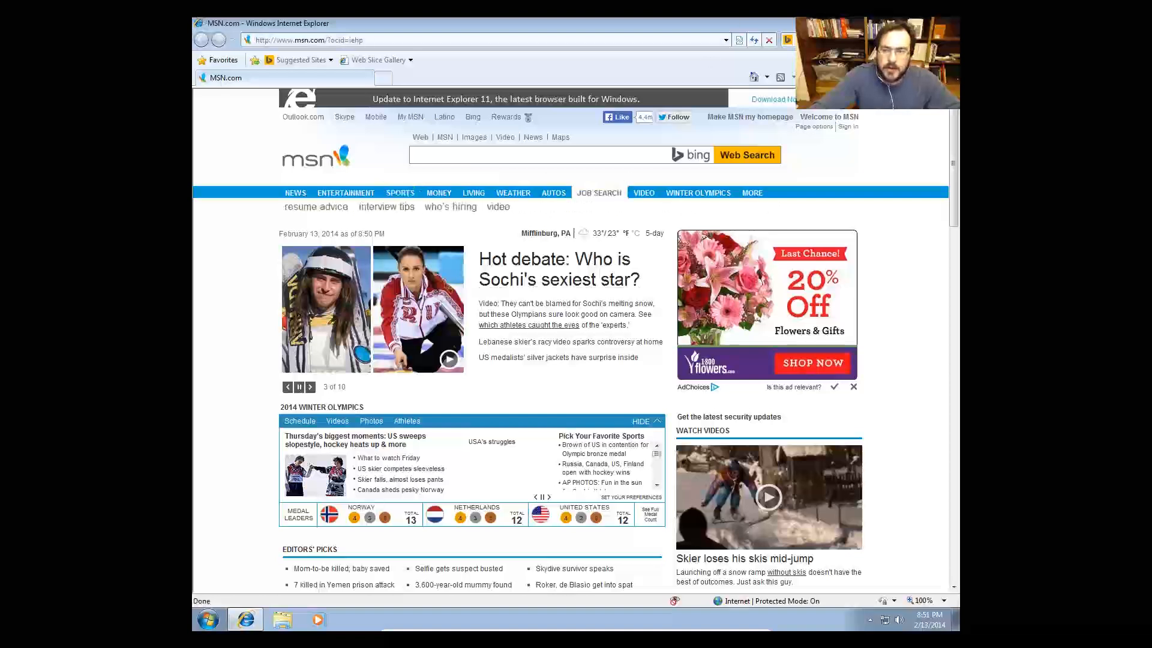
{"action": "left_click", "coordinate": [948, 23]}
Search for "action" and open Action Center to review the security and maintenance messages.
{"action": "left_click", "coordinate": [208, 621]}
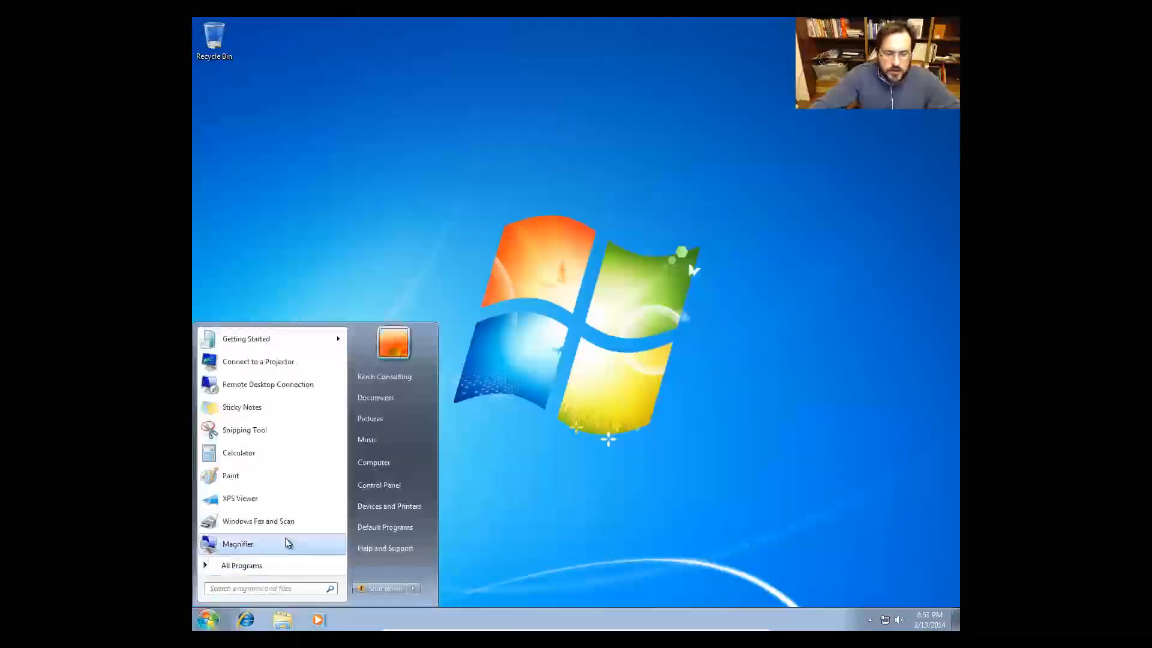
{"action": "left_click", "coordinate": [265, 589]}
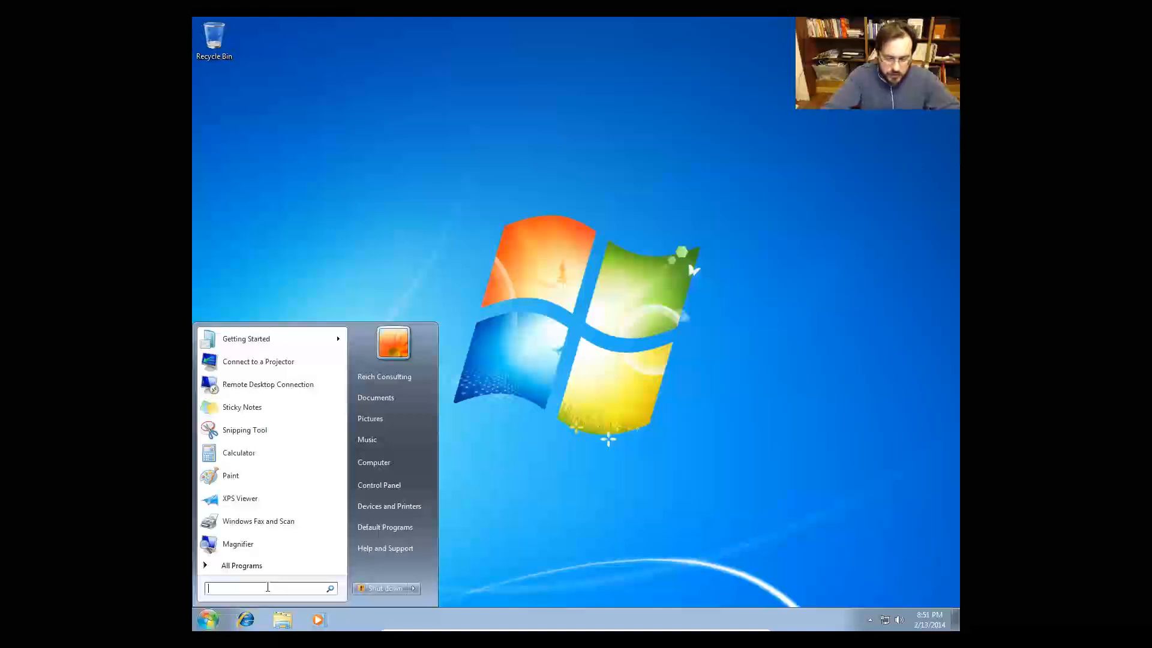
{"action": "type", "text": "action"}
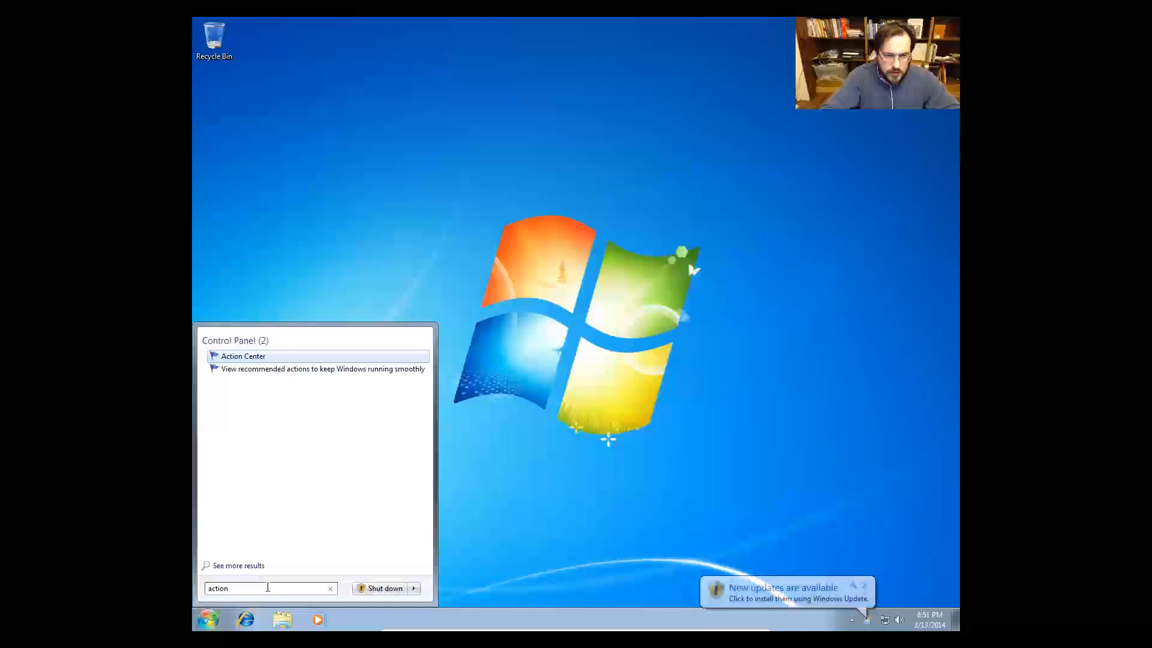
{"action": "left_click", "coordinate": [264, 357]}
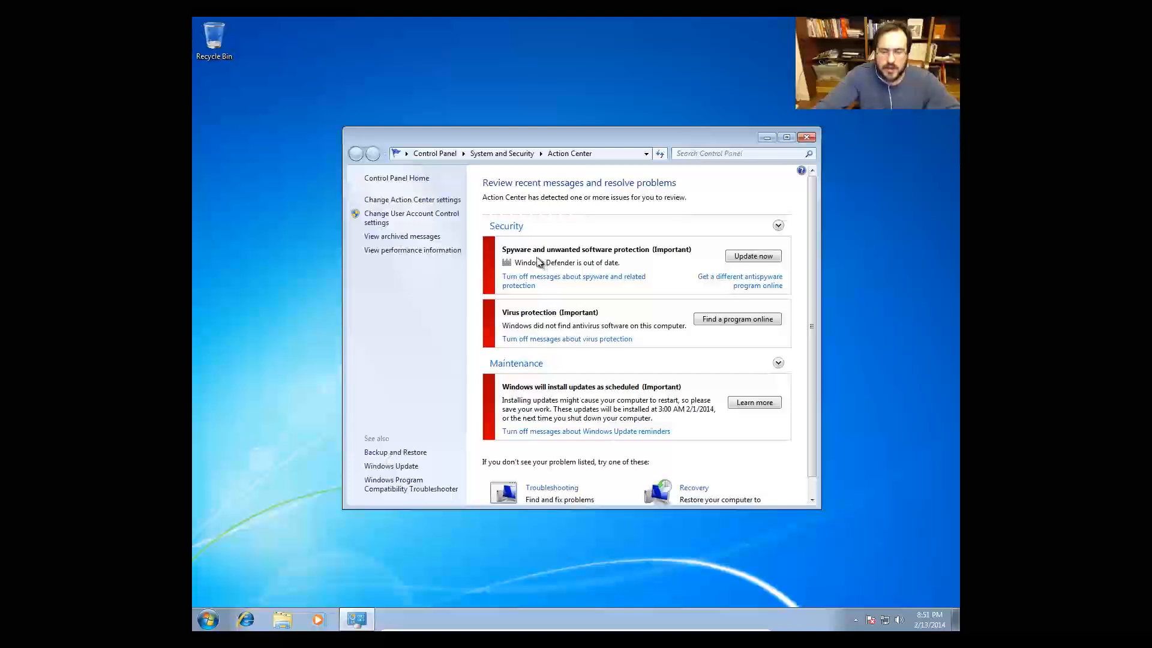
Search for "windows defe" and open Windows Defender.
{"action": "left_click", "coordinate": [222, 606]}
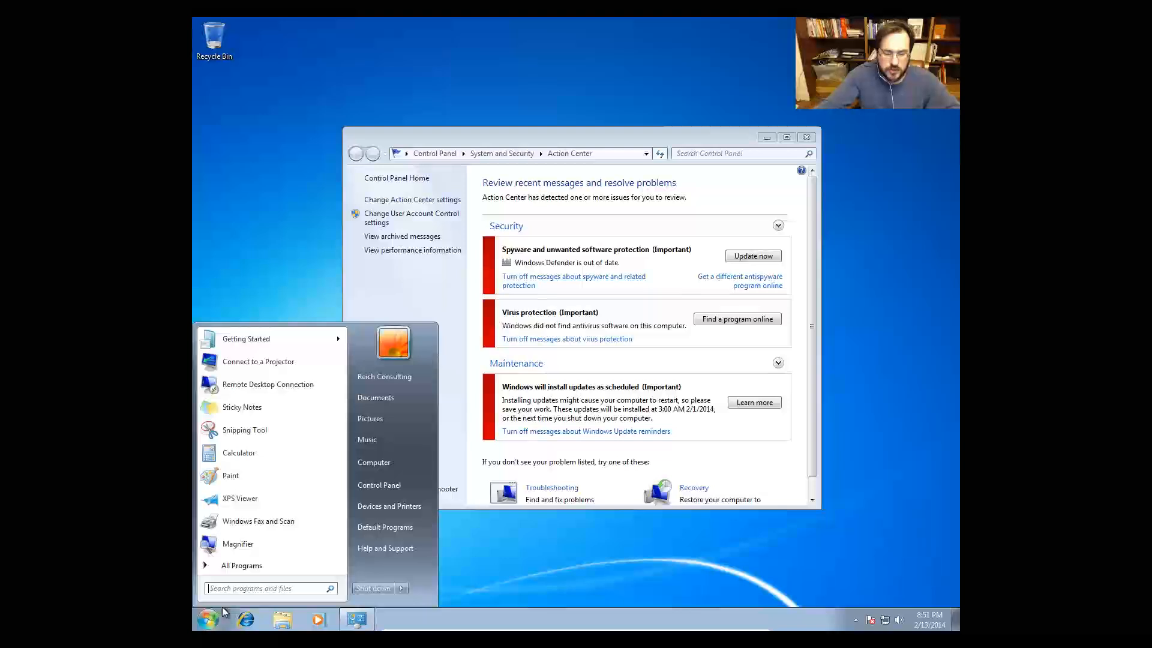
{"action": "type", "text": "windows defe"}
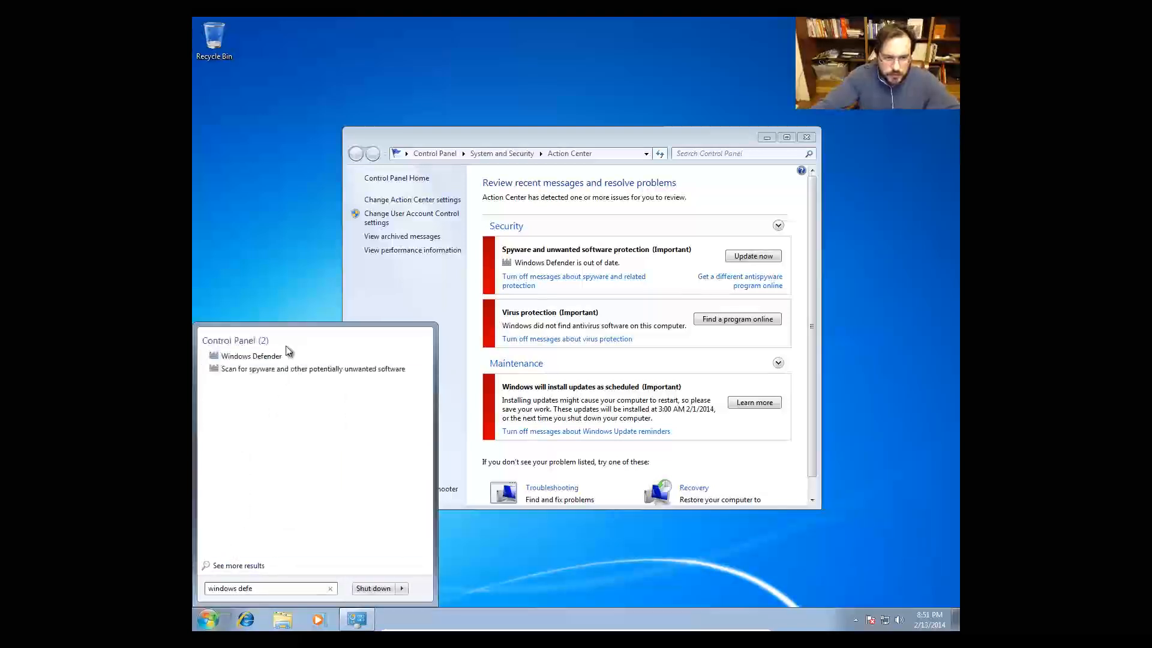
{"action": "left_click", "coordinate": [265, 356]}
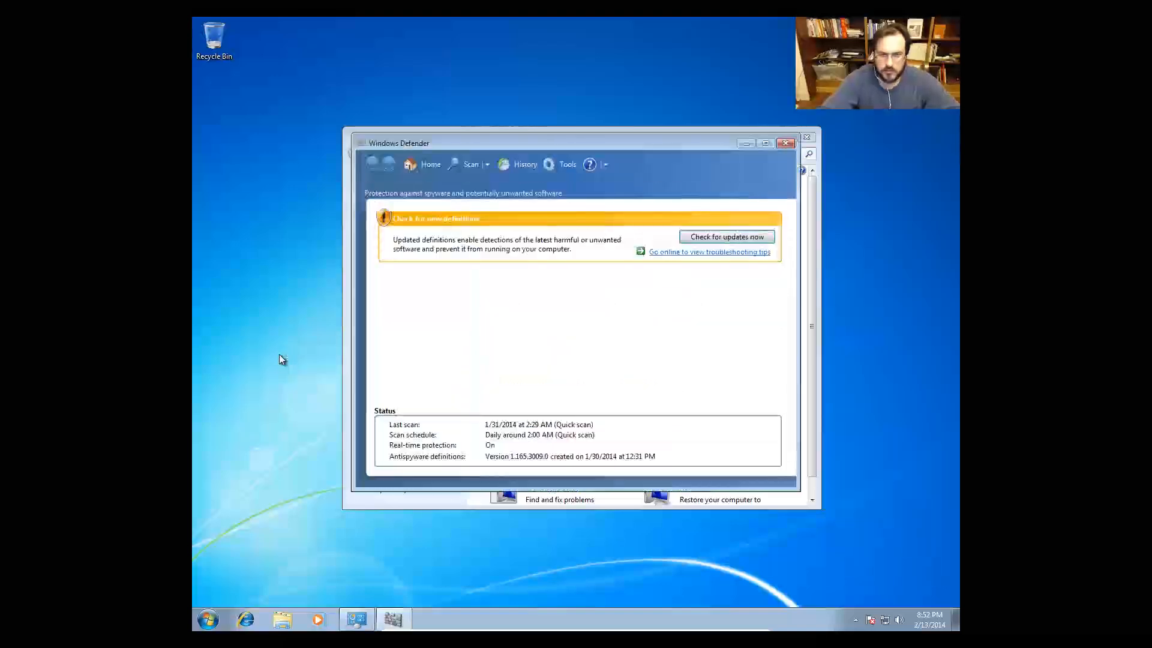
Disable real-time protection in Windows Defender's options, save the change, and close Defender and Action Center.
{"action": "left_click", "coordinate": [567, 164]}
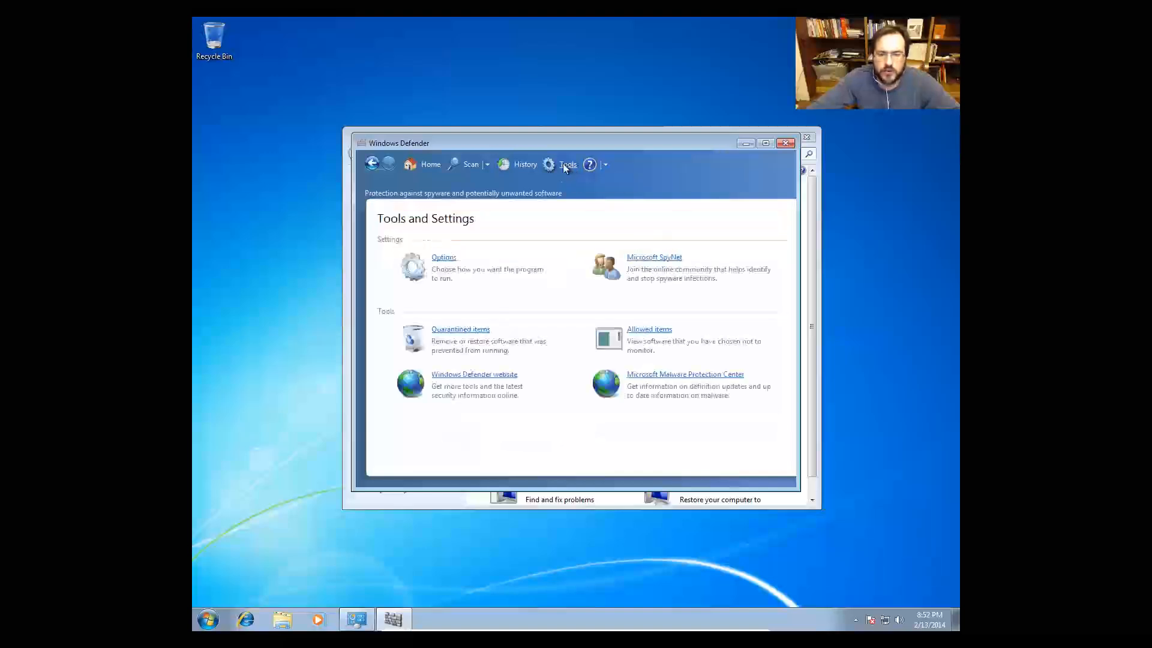
{"action": "left_click", "coordinate": [445, 258]}
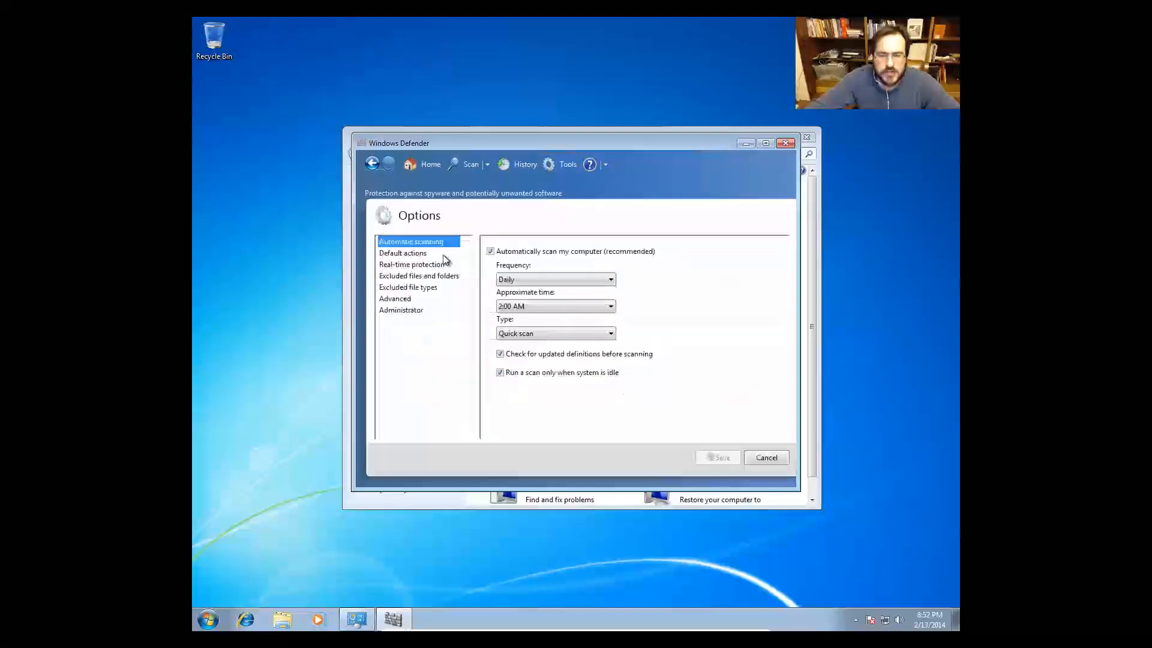
{"action": "left_click", "coordinate": [404, 265]}
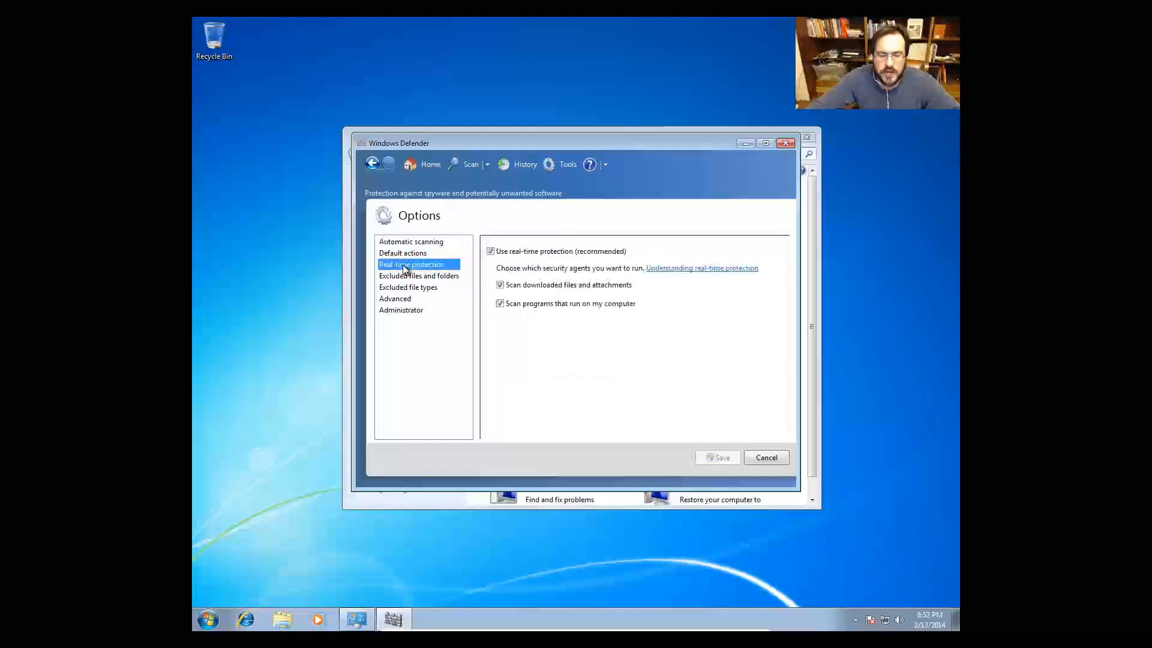
{"action": "left_click", "coordinate": [490, 252]}
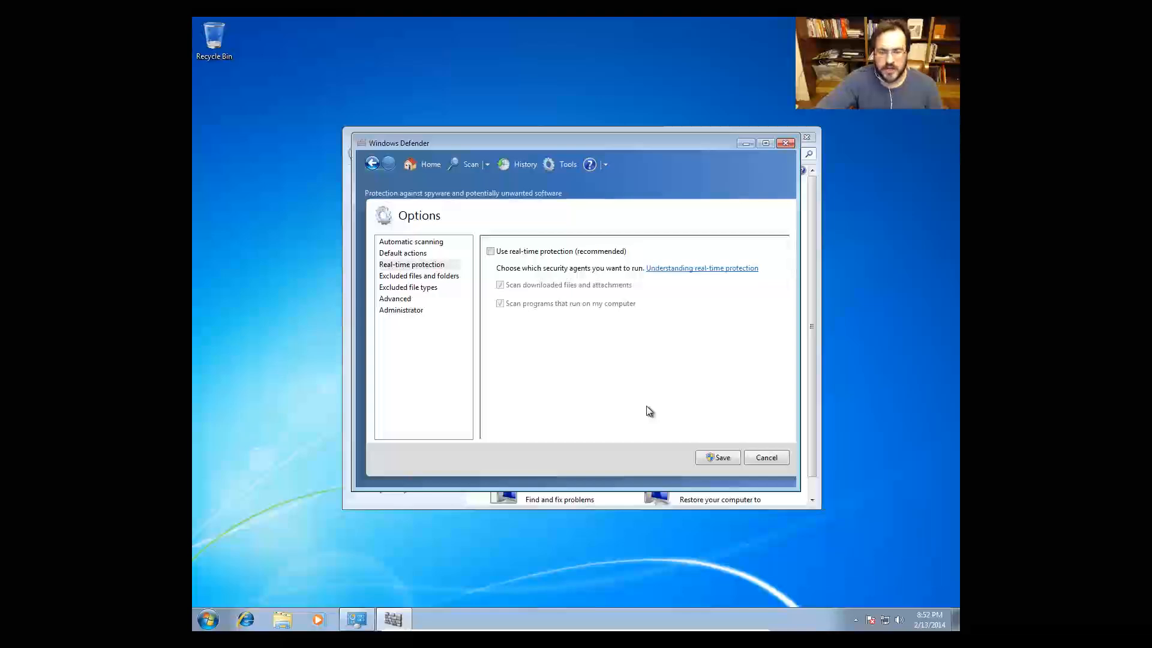
{"action": "left_click", "coordinate": [724, 459]}
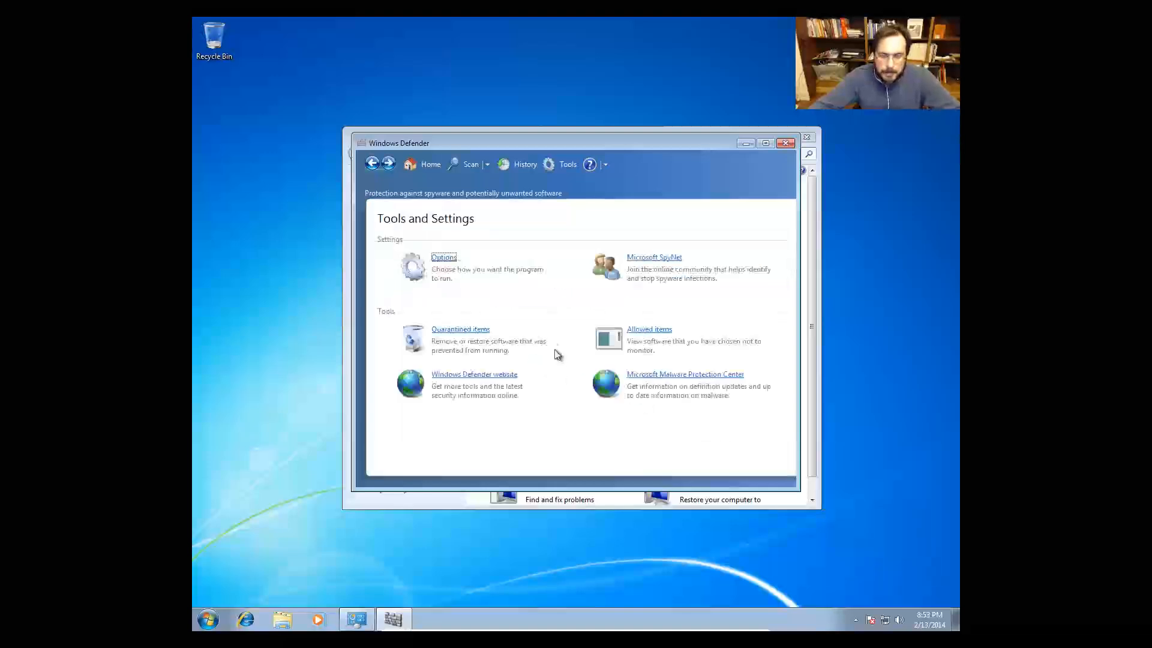
{"action": "left_click", "coordinate": [785, 146]}
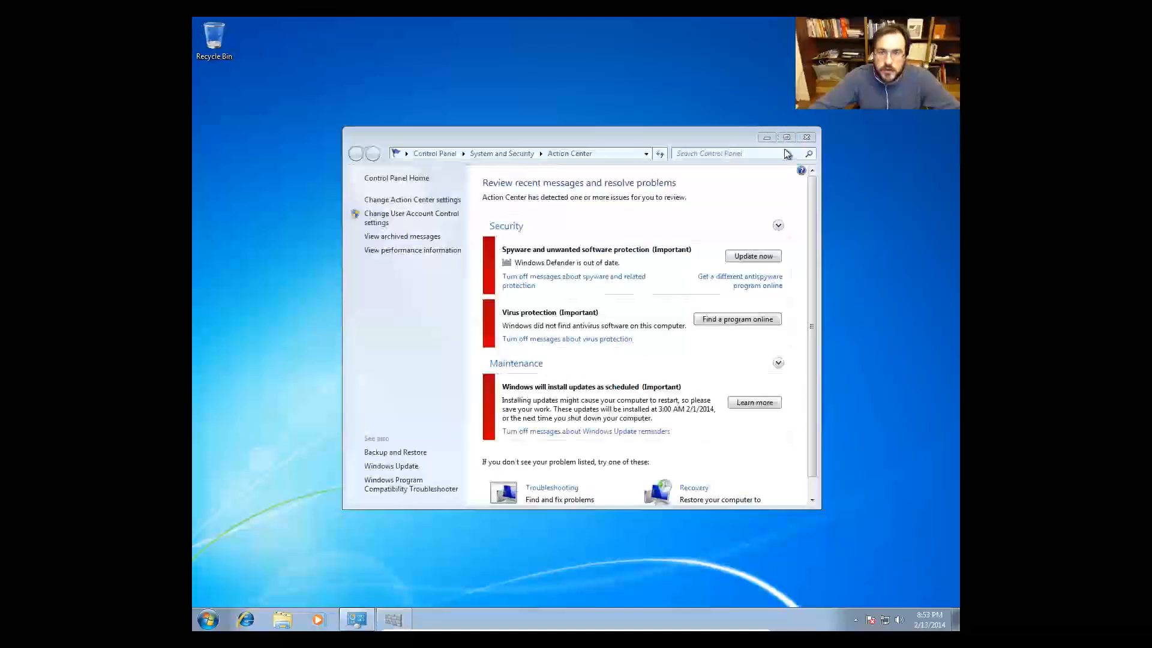
{"action": "left_click", "coordinate": [806, 137]}
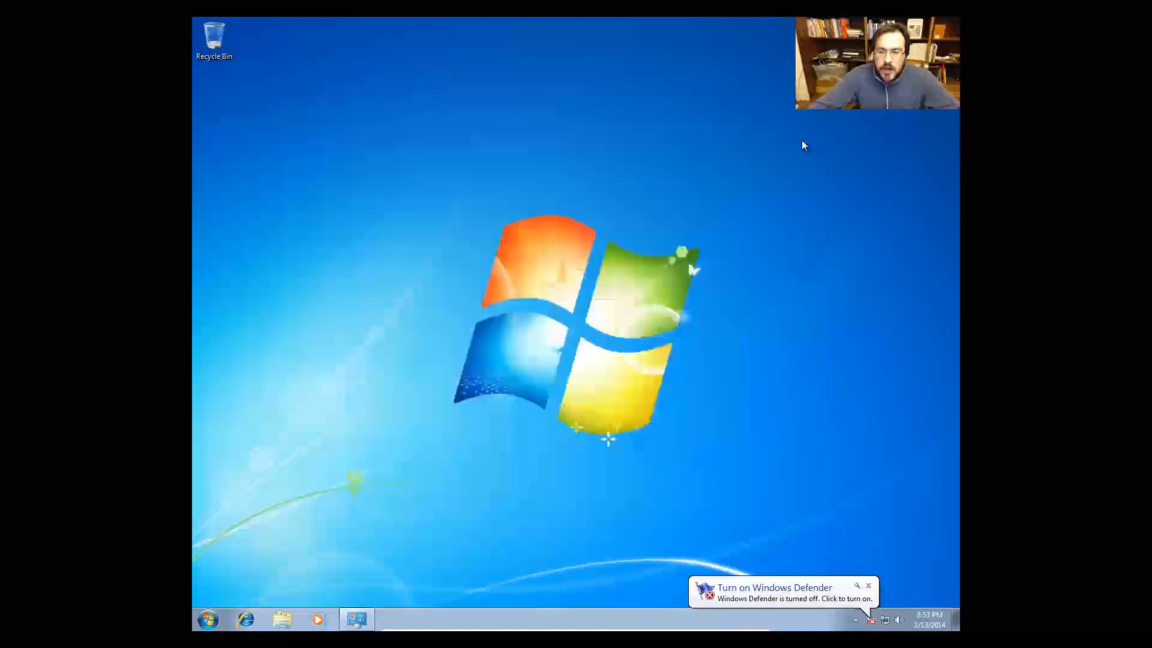
Search for "firewall" and open Windows Firewall with Advanced Security.
{"action": "left_click", "coordinate": [208, 619]}
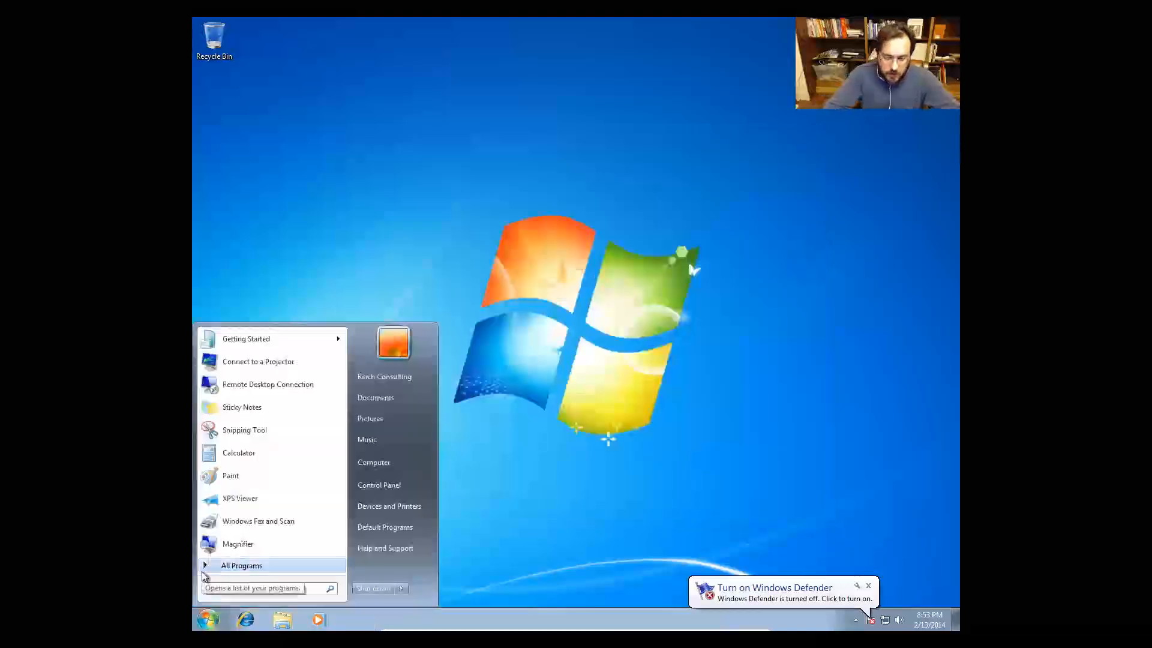
{"action": "type", "text": "firewall"}
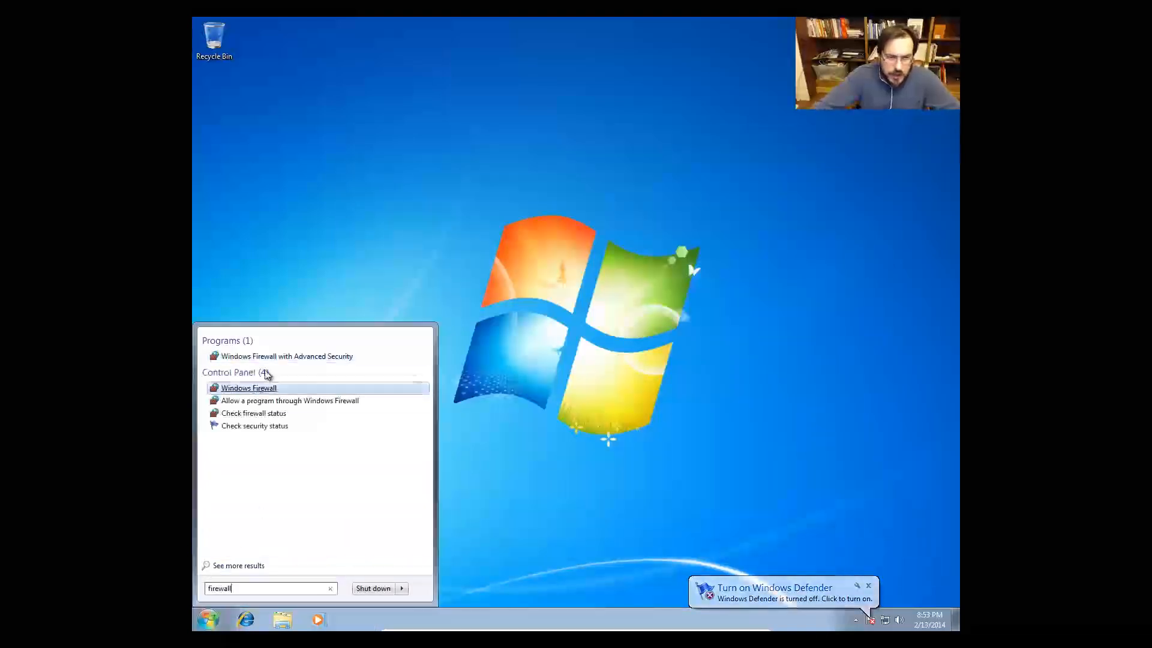
{"action": "left_click", "coordinate": [275, 356]}
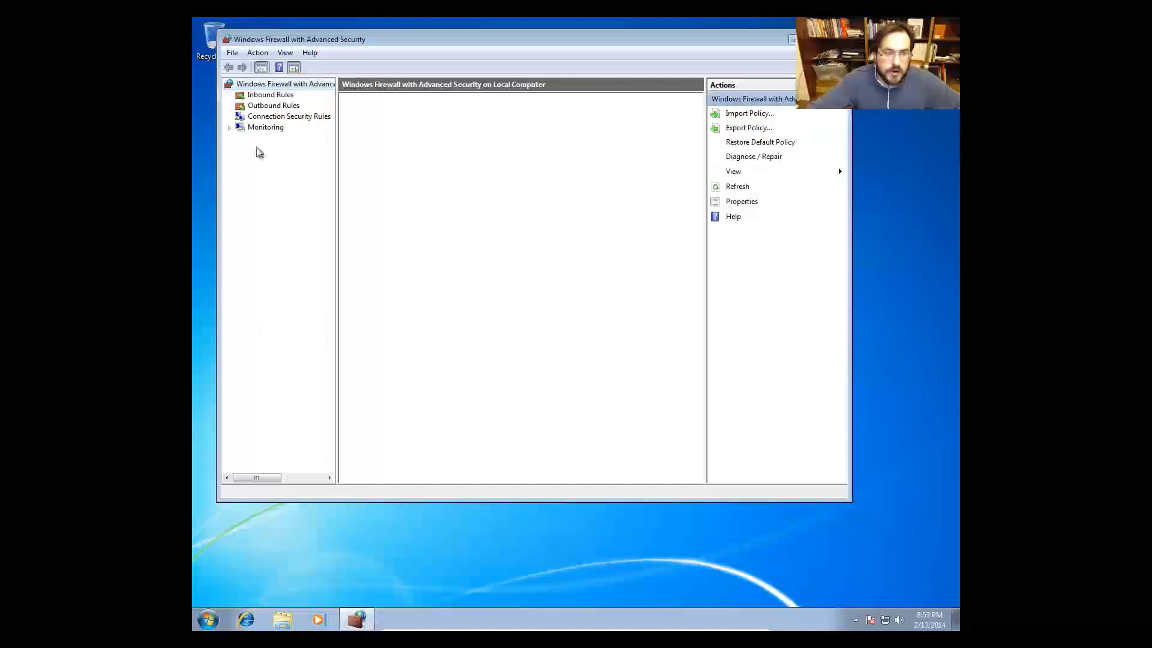
{"action": "right_click", "coordinate": [292, 85]}
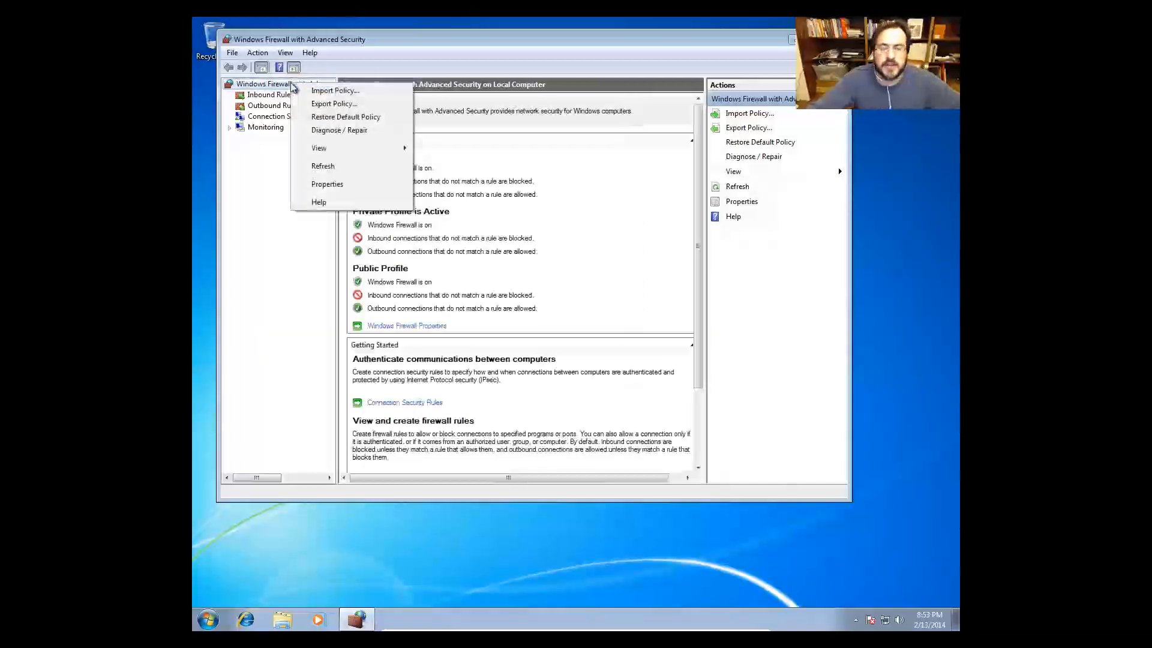
{"action": "left_click", "coordinate": [331, 183]}
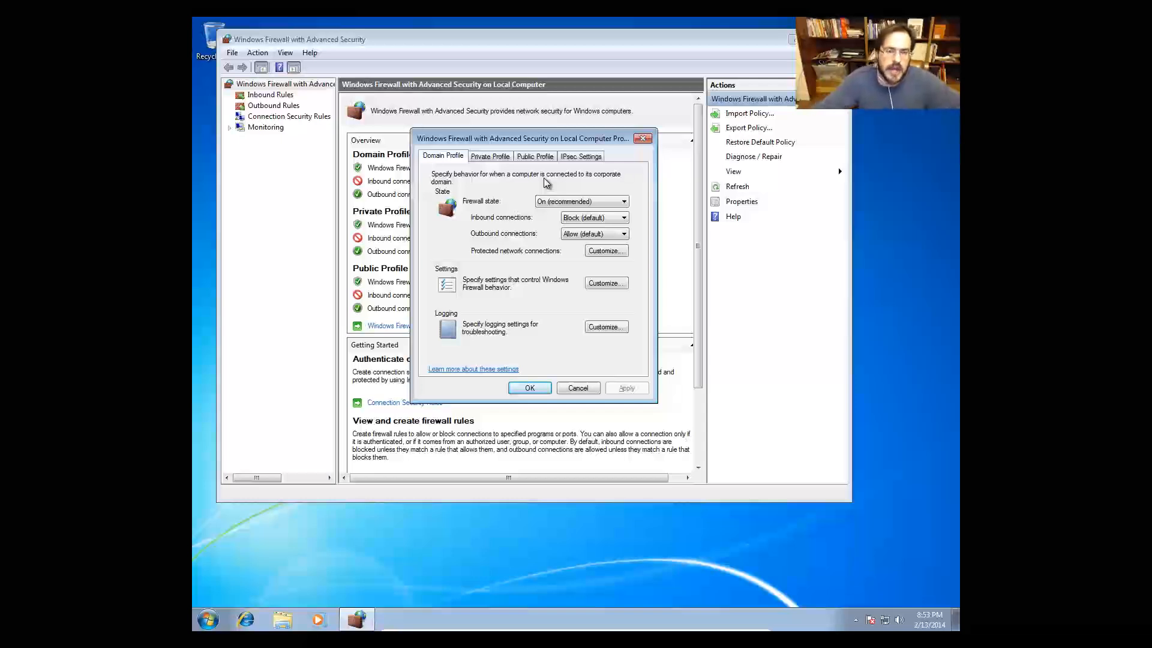
{"action": "left_click", "coordinate": [554, 203]}
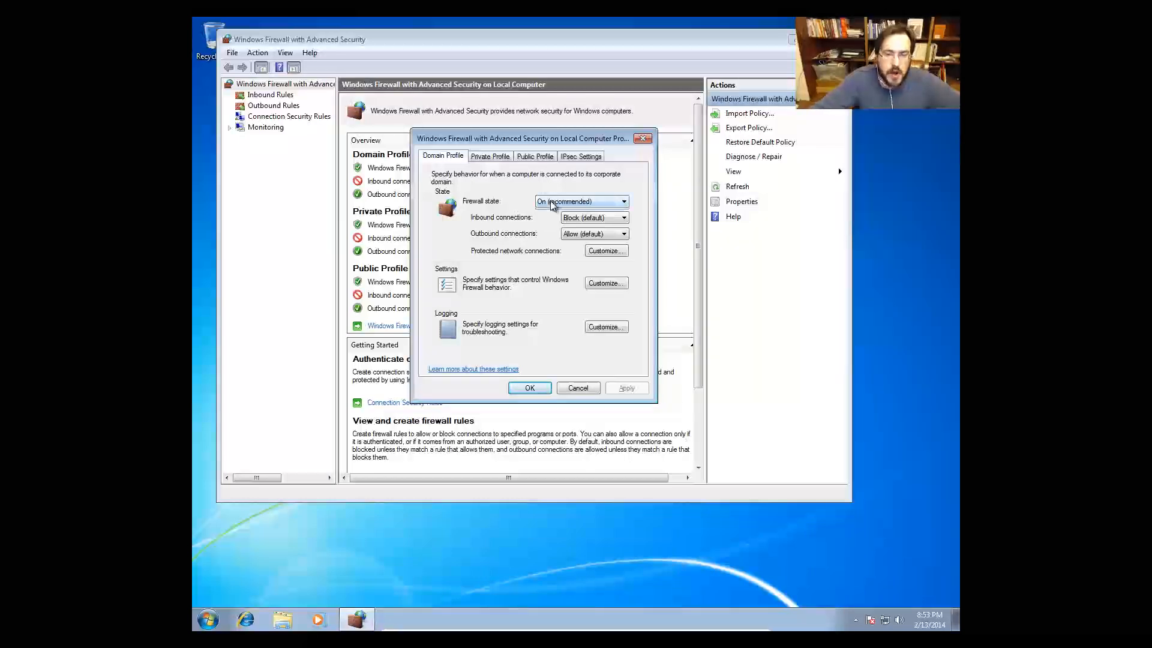
{"action": "left_click", "coordinate": [501, 224]}
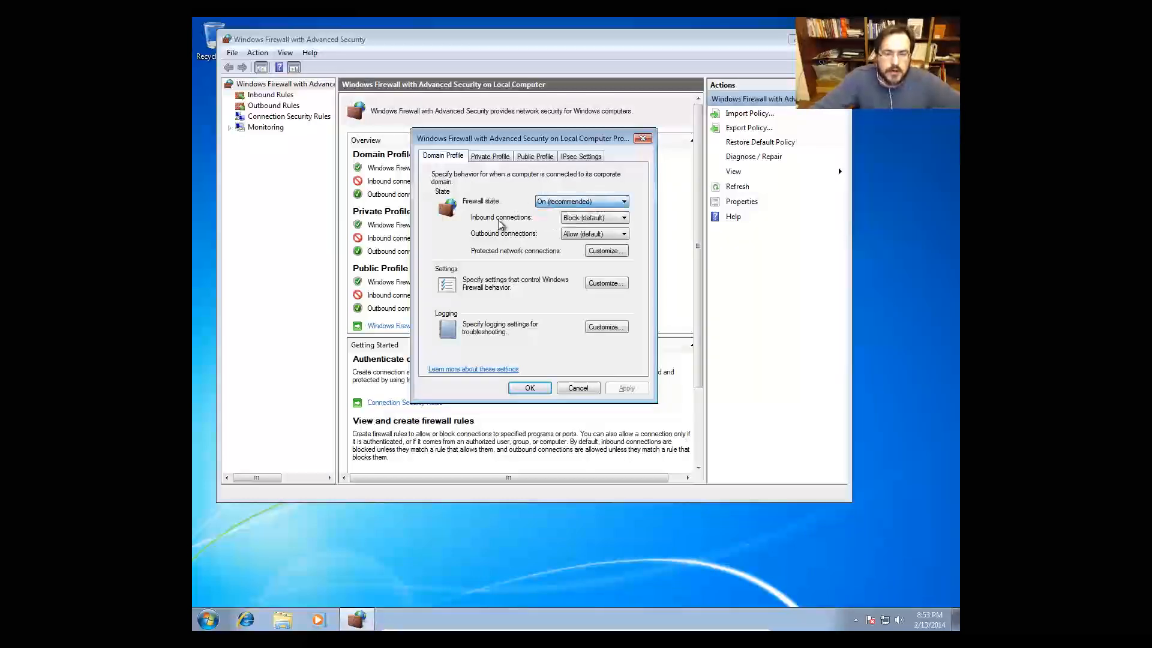
{"action": "left_click", "coordinate": [579, 388]}
Open the local computer's firewall properties and set the Domain Profile's firewall state to Off.
{"action": "left_click", "coordinate": [241, 87]}
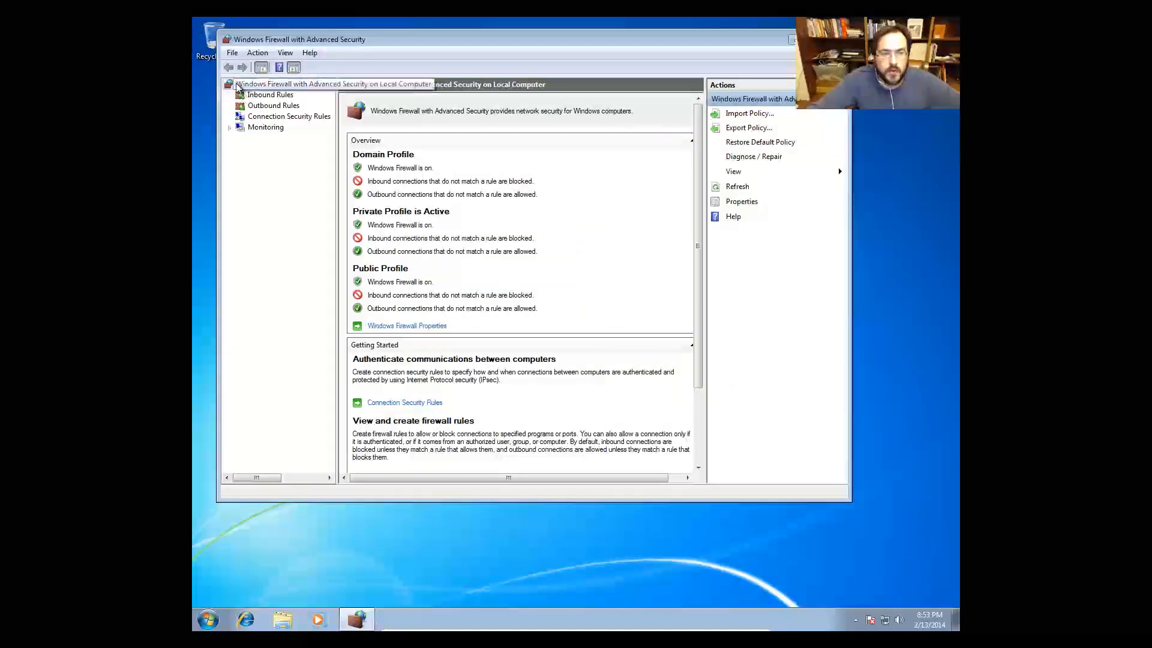
{"action": "right_click", "coordinate": [233, 87]}
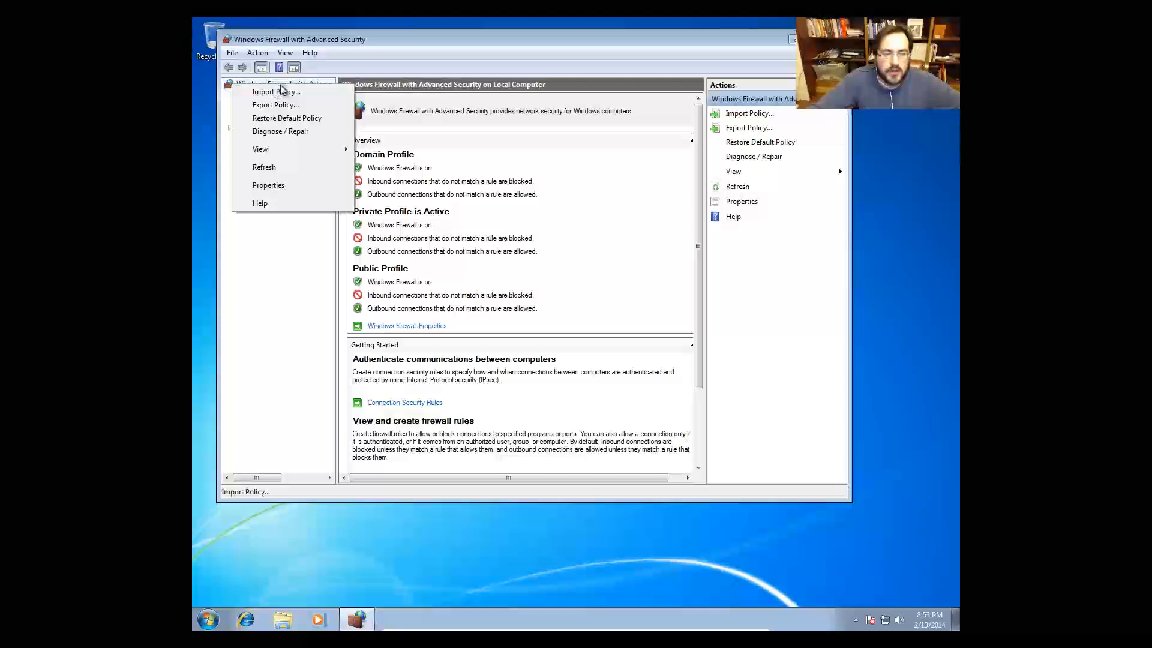
{"action": "left_click", "coordinate": [282, 185]}
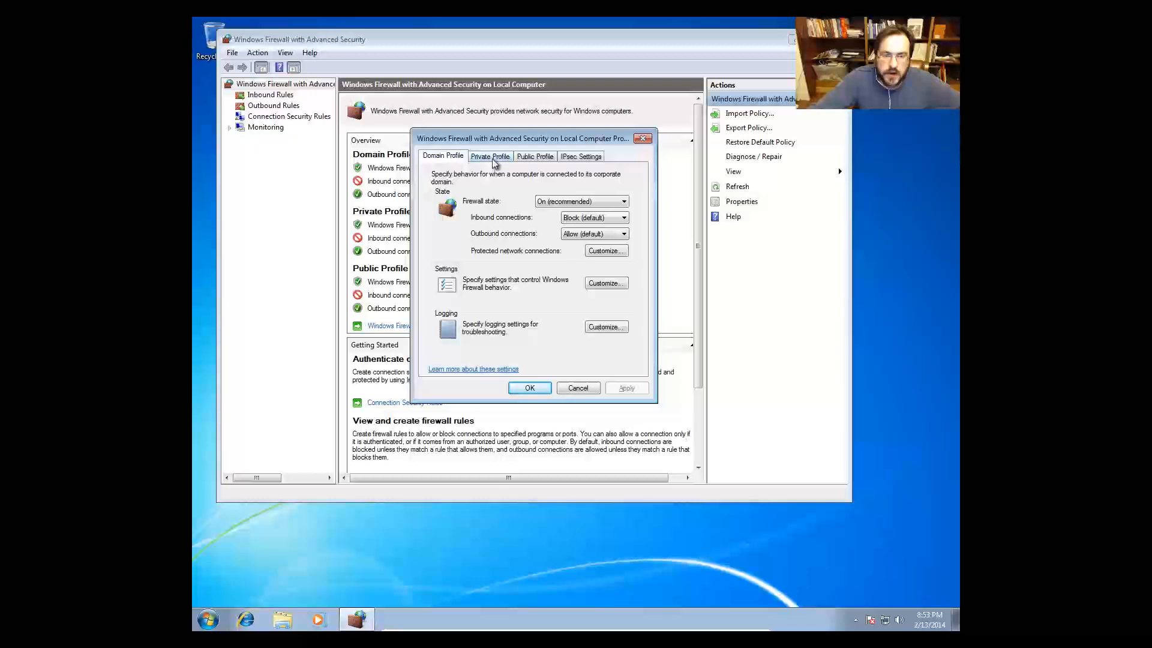
{"action": "left_click", "coordinate": [487, 159]}
{"action": "left_click", "coordinate": [455, 160]}
{"action": "left_click", "coordinate": [580, 202]}
{"action": "left_click", "coordinate": [576, 219]}
Set the firewall state to Off for the Private and Public Profiles and confirm the firewall properties.
{"action": "left_click", "coordinate": [501, 159]}
{"action": "left_click", "coordinate": [551, 202]}
{"action": "left_click", "coordinate": [552, 220]}
{"action": "left_click", "coordinate": [531, 157]}
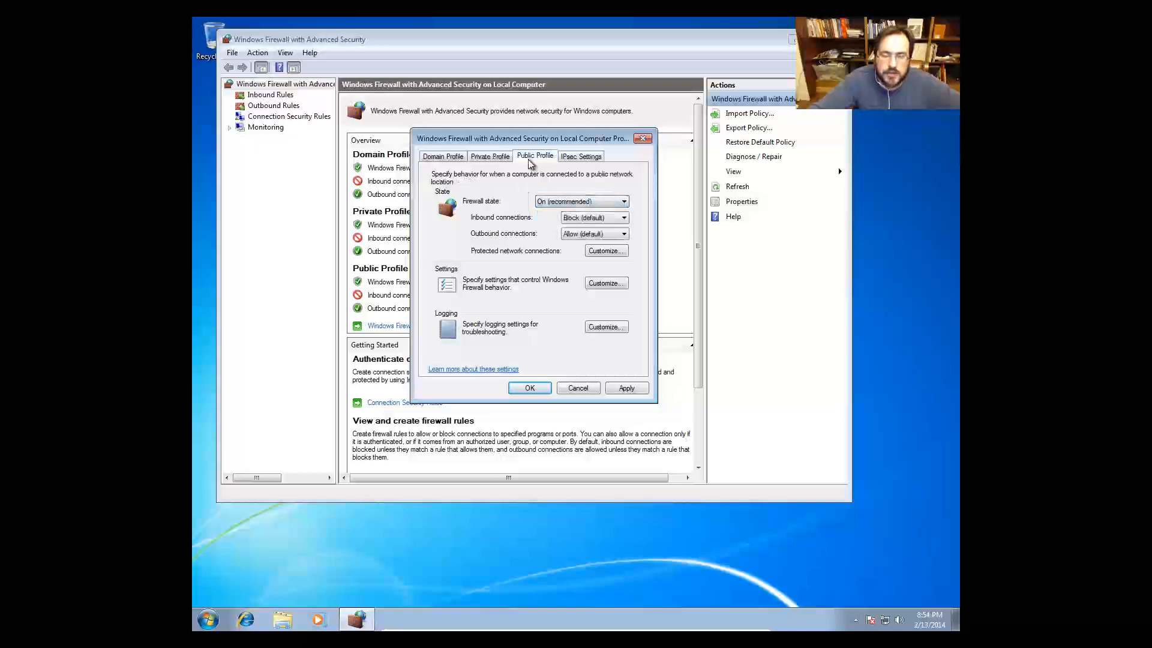
{"action": "left_click", "coordinate": [552, 202]}
{"action": "left_click", "coordinate": [552, 219]}
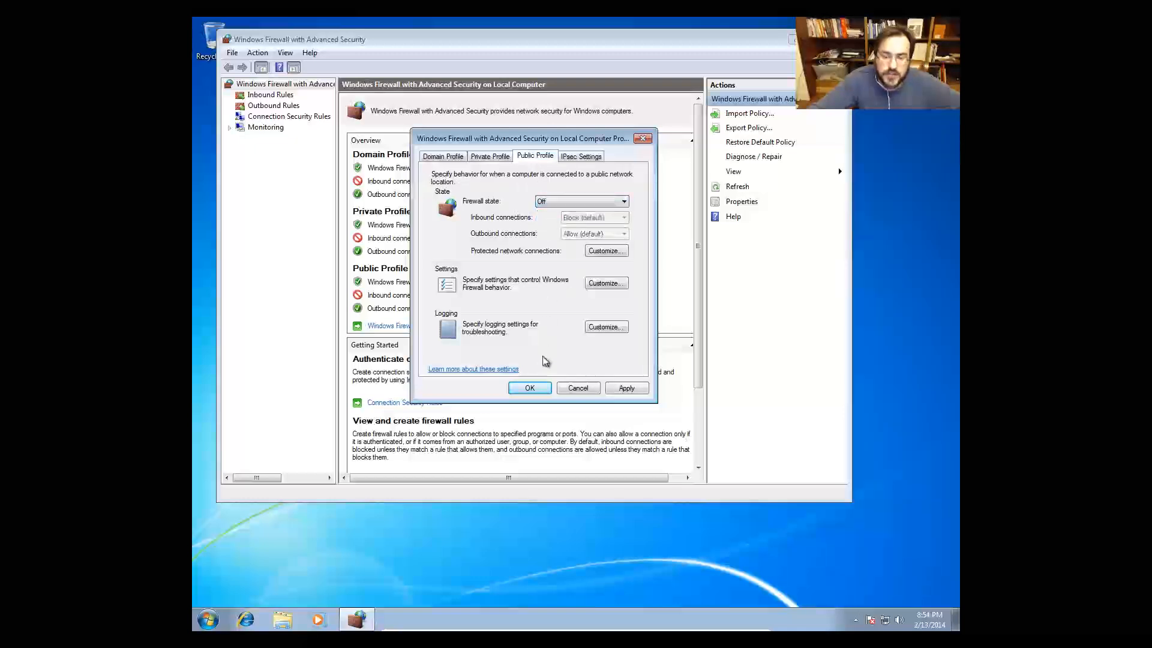
{"action": "left_click", "coordinate": [530, 388]}
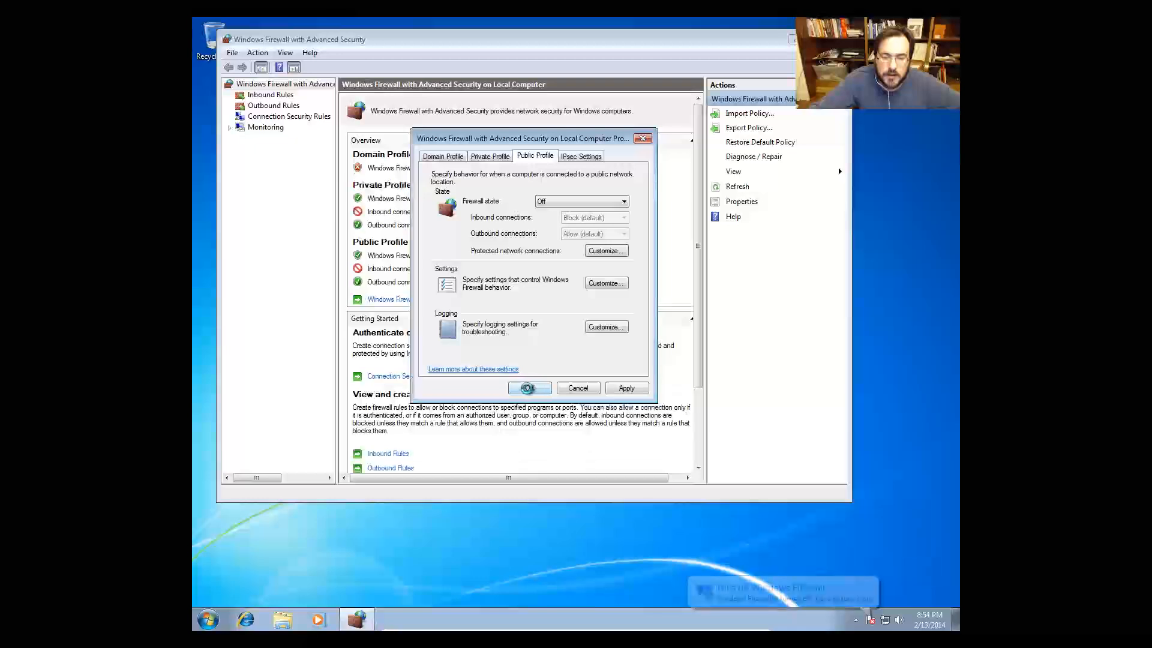
Close Windows Firewall with Advanced Security and search for "user account control".
{"action": "double_click", "coordinate": [228, 41]}
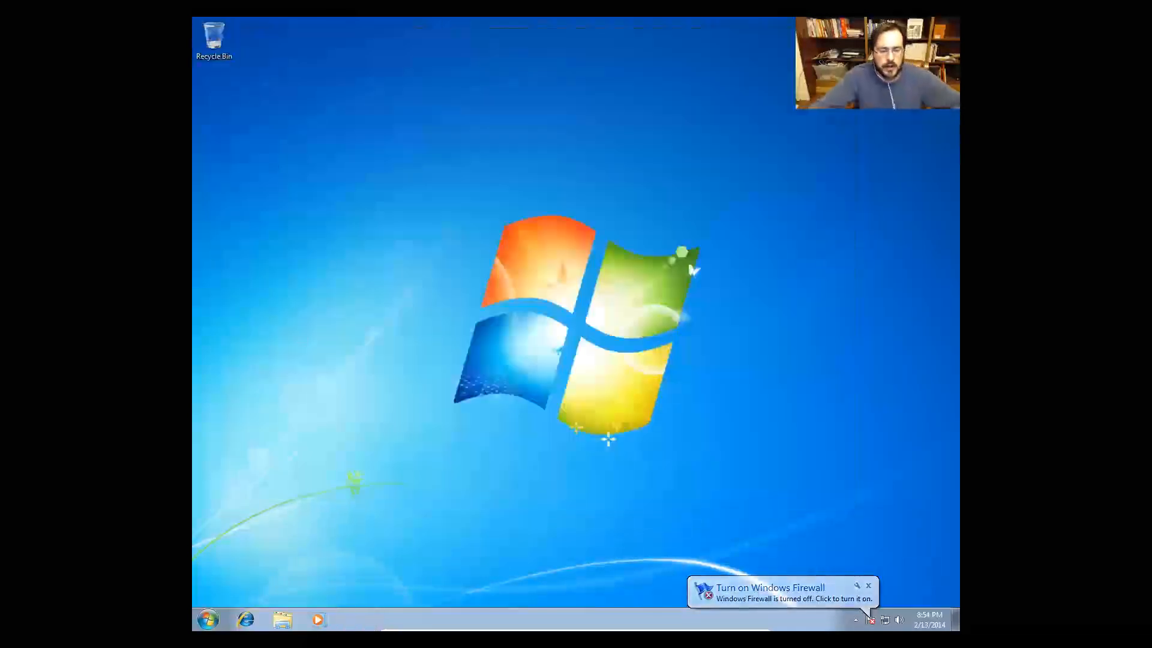
{"action": "left_click", "coordinate": [210, 621]}
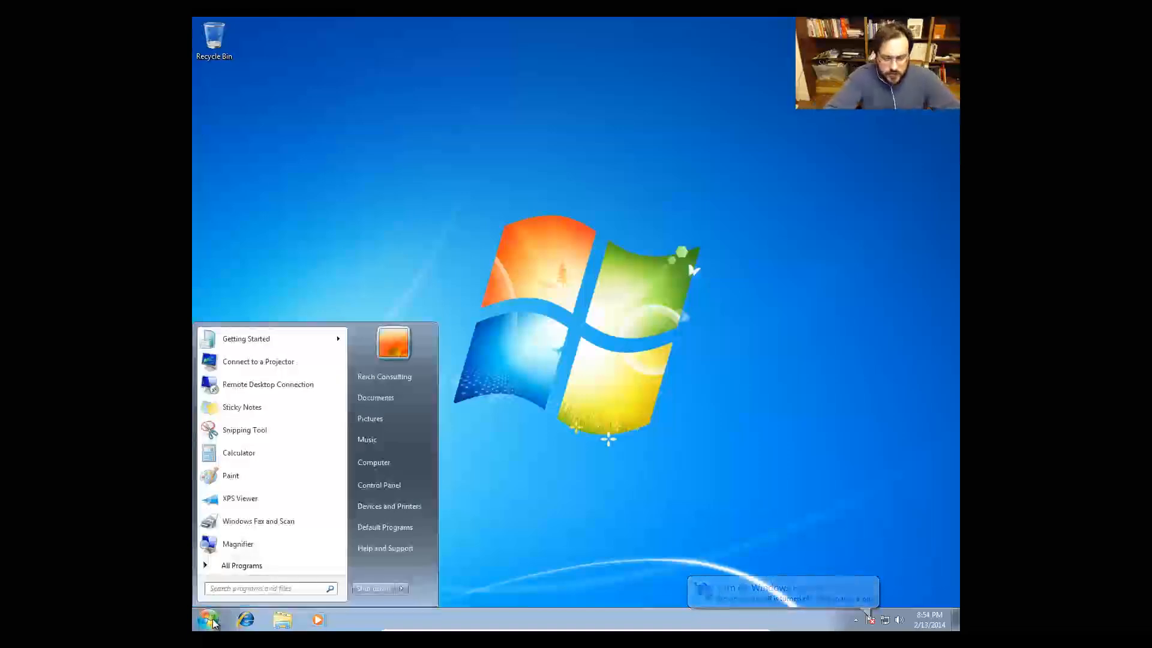
{"action": "type", "text": "user account control"}
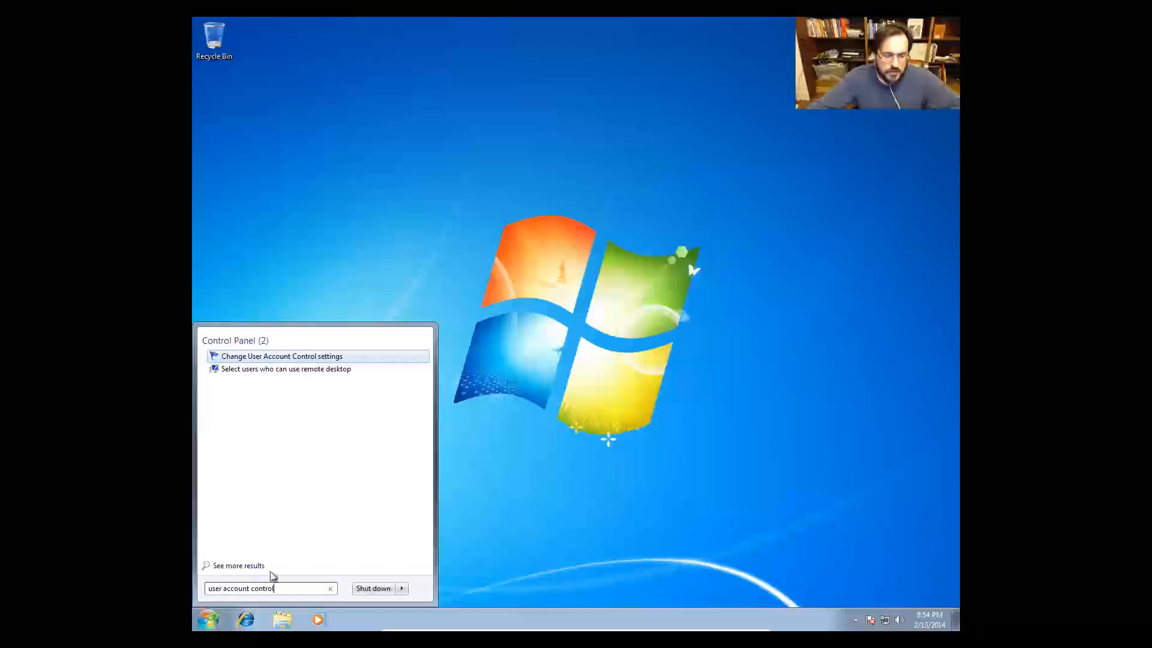
Open the User Account Control settings, lower the notification level to Never notify, and allow the change to the computer.
{"action": "left_click", "coordinate": [262, 358]}
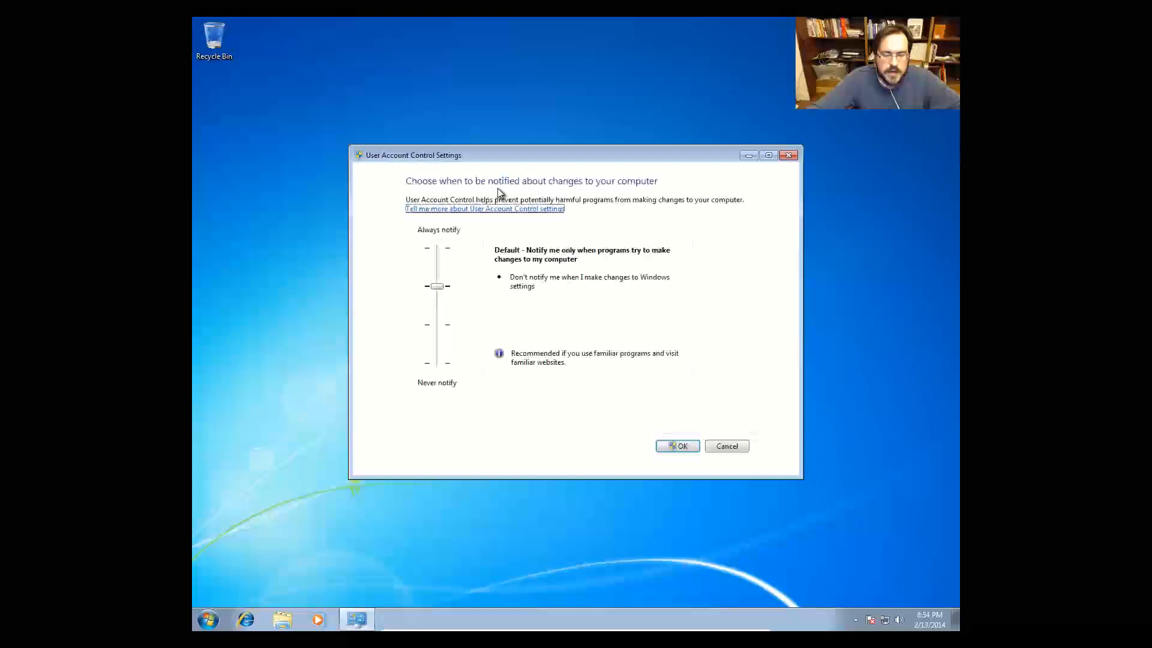
{"action": "left_click_drag", "start_coordinate": [436, 287], "coordinate": [444, 373]}
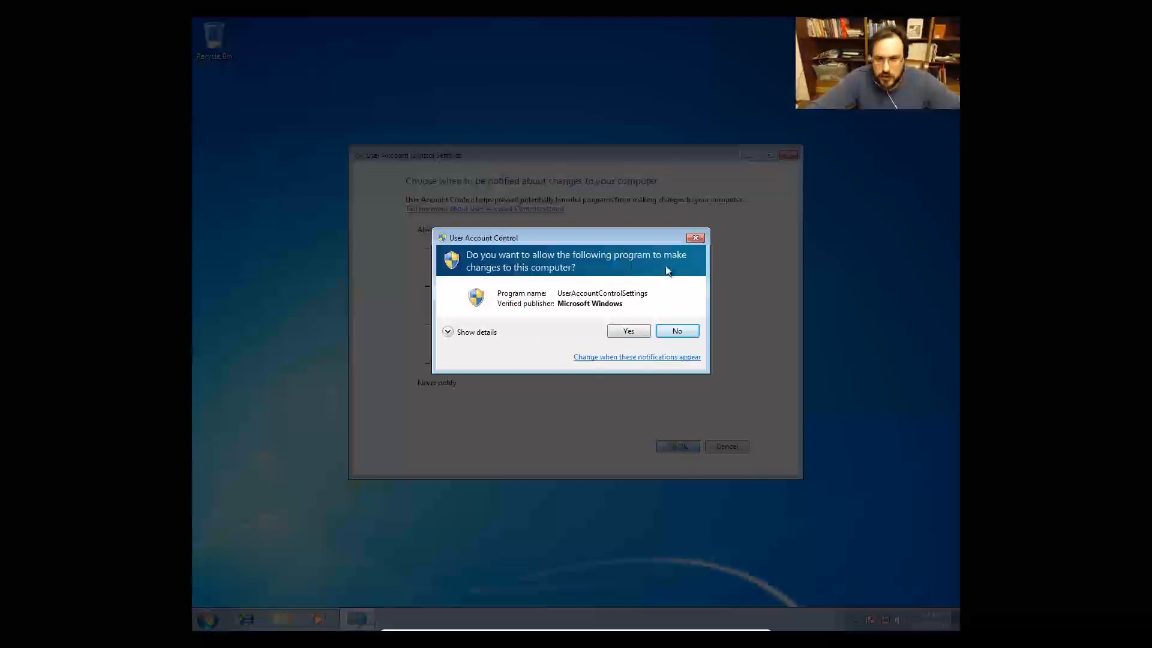
{"action": "left_click", "coordinate": [628, 331]}
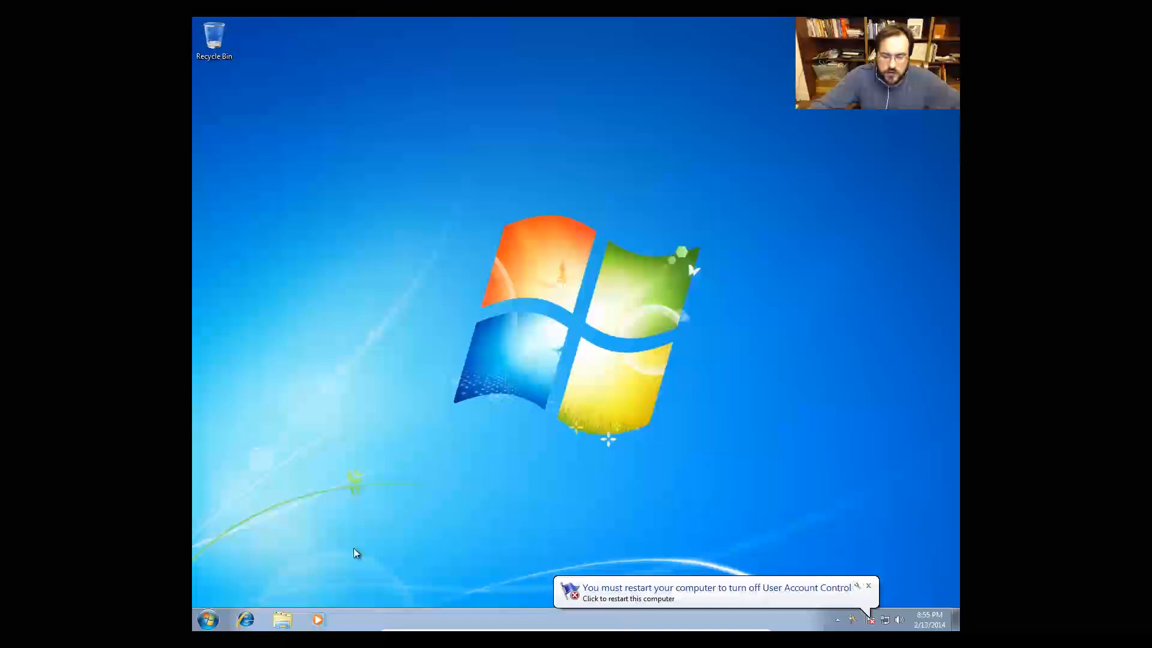
Shut down the Windows 7 virtual machine instead of restarting it.
{"action": "left_click", "coordinate": [204, 619]}
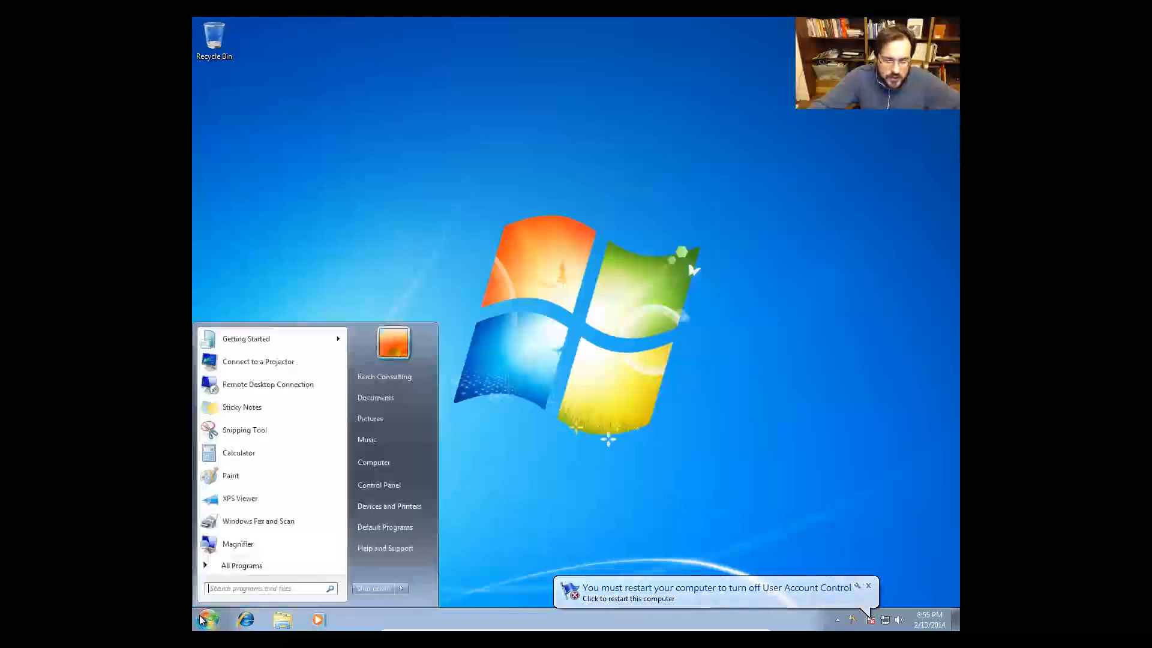
{"action": "left_click", "coordinate": [402, 588]}
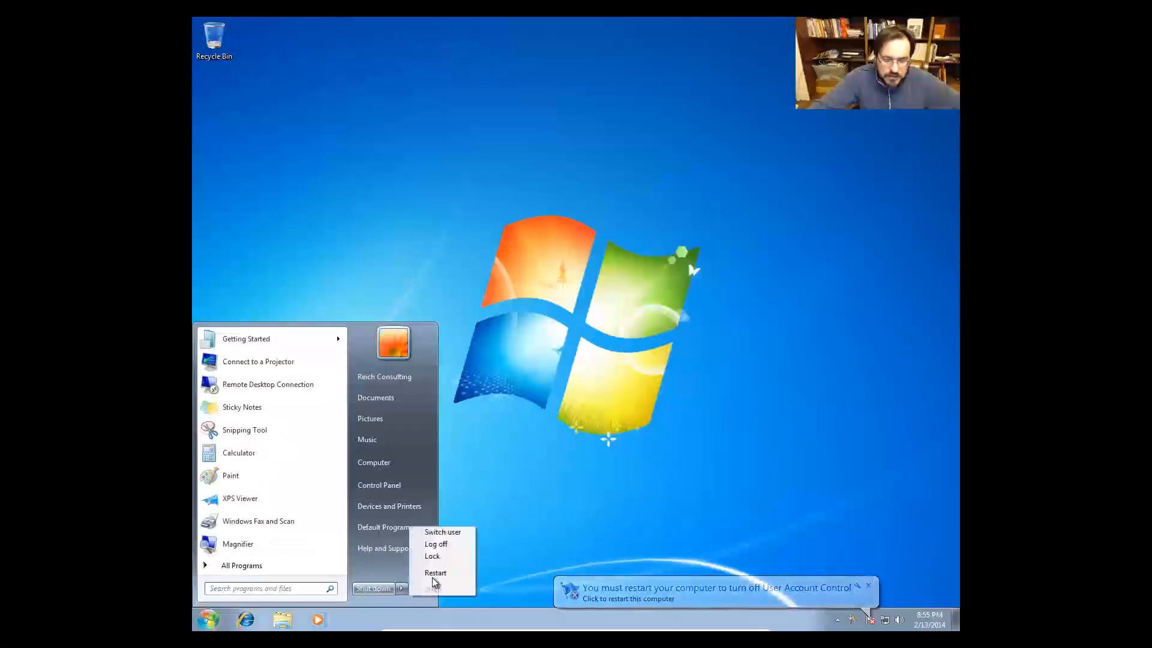
{"action": "left_click", "coordinate": [373, 588]}
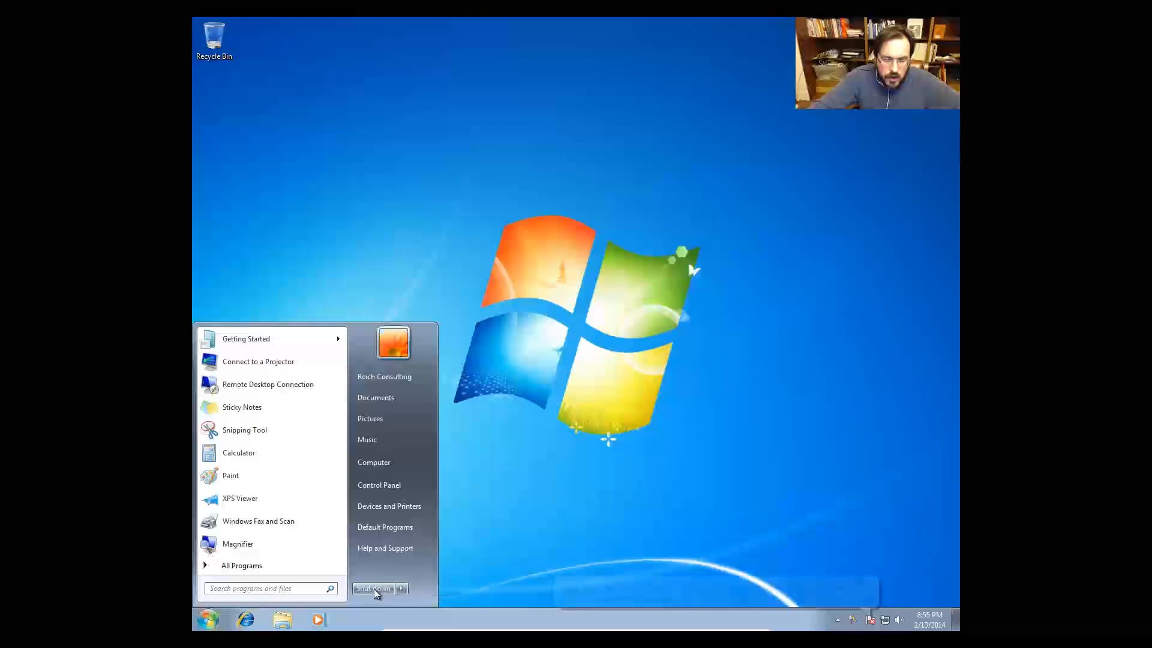